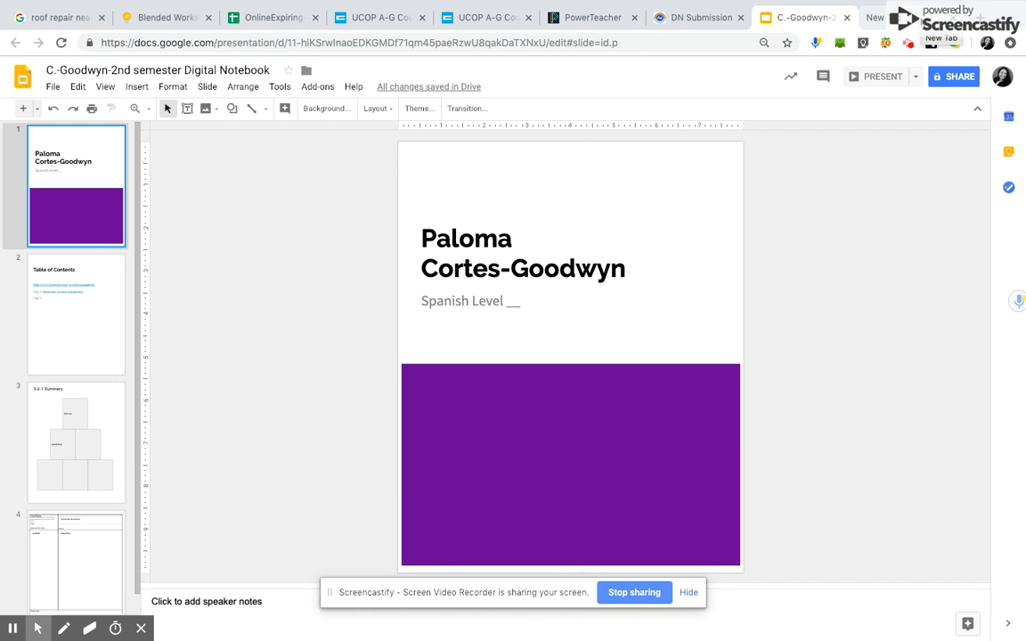
# Open Google Docs in a new browser tab and create a blank document
pyautogui.click(931, 21)
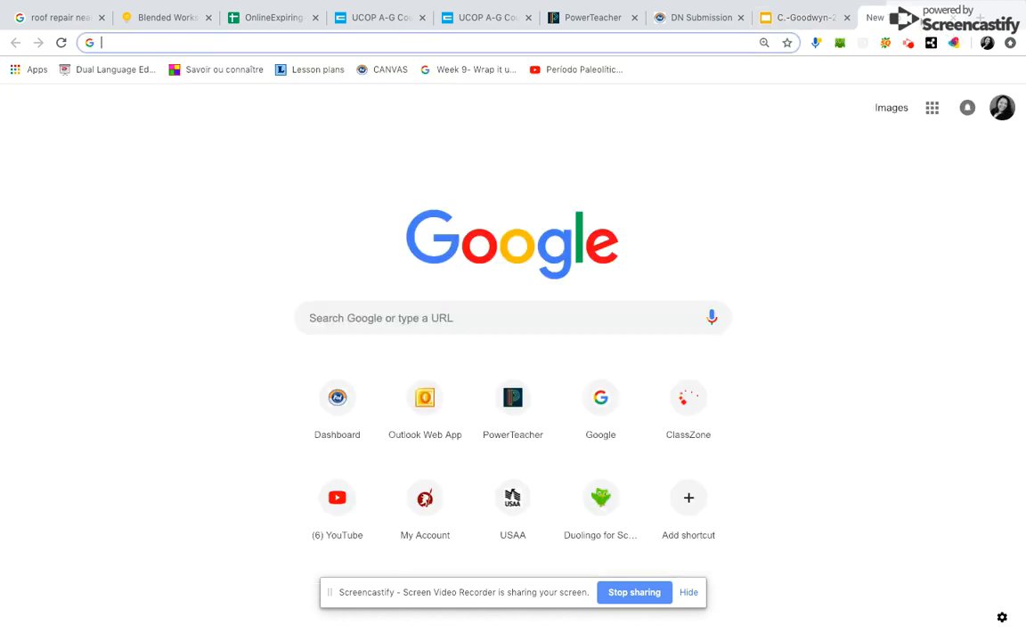
pyautogui.click(932, 107)
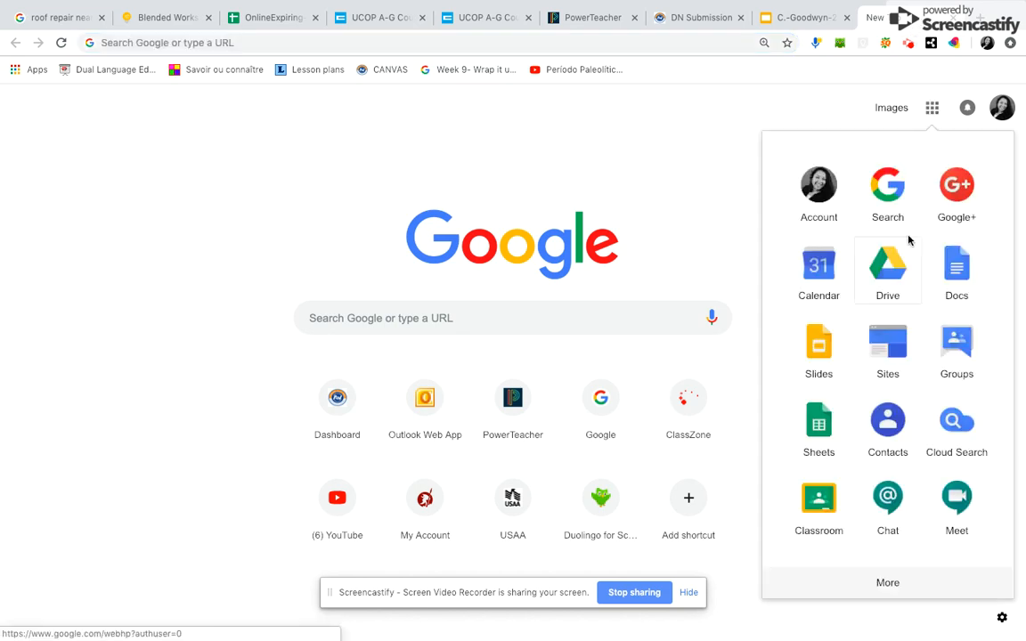
pyautogui.click(960, 258)
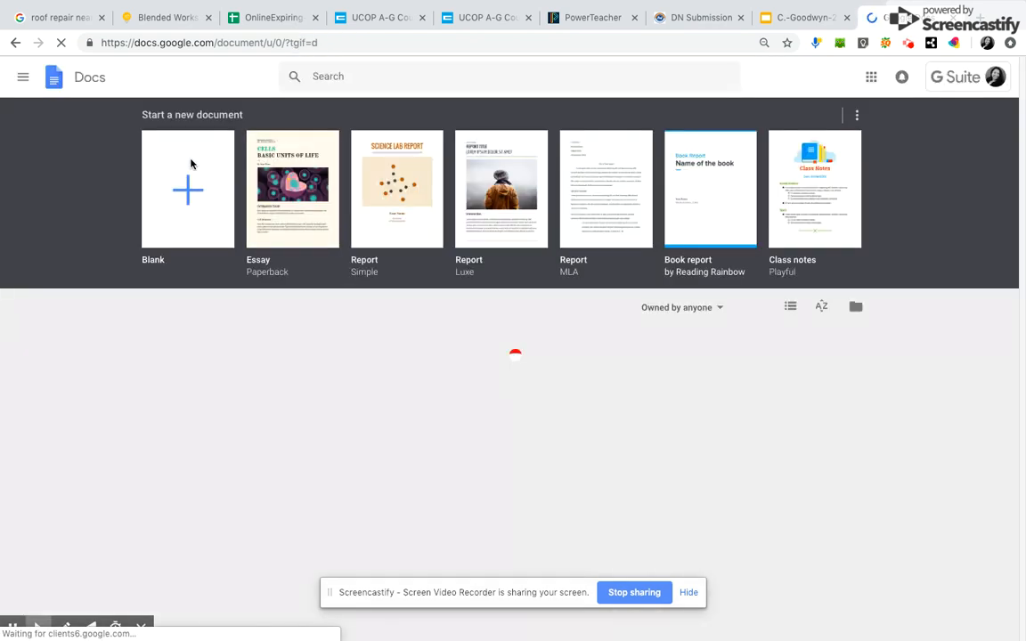
pyautogui.click(189, 190)
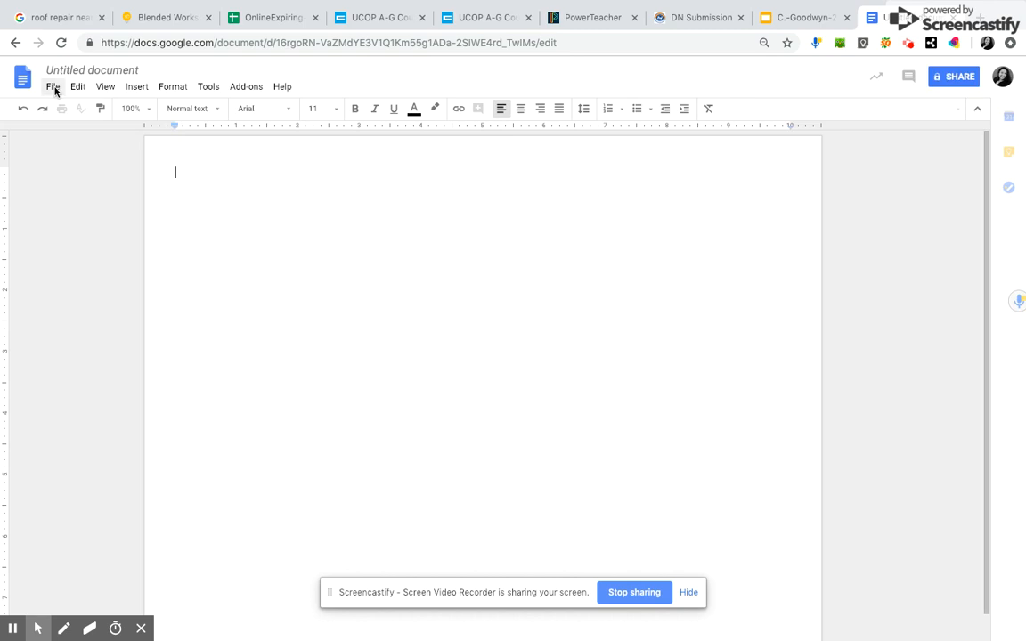
# Set up the page in landscape orientation with 0.5-inch margins on all sides
pyautogui.click(53, 88)
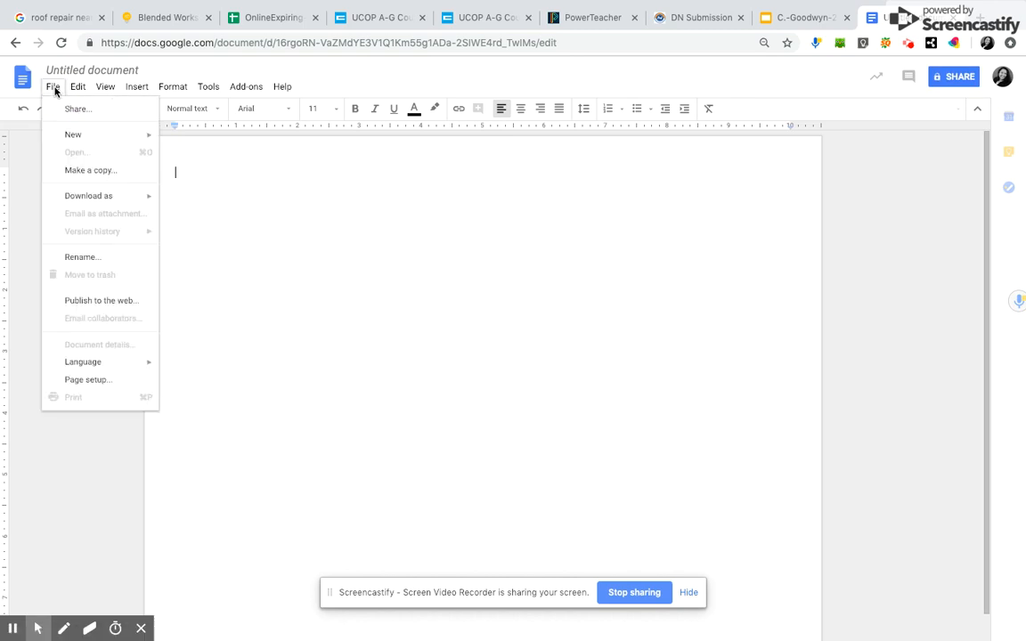
pyautogui.click(86, 381)
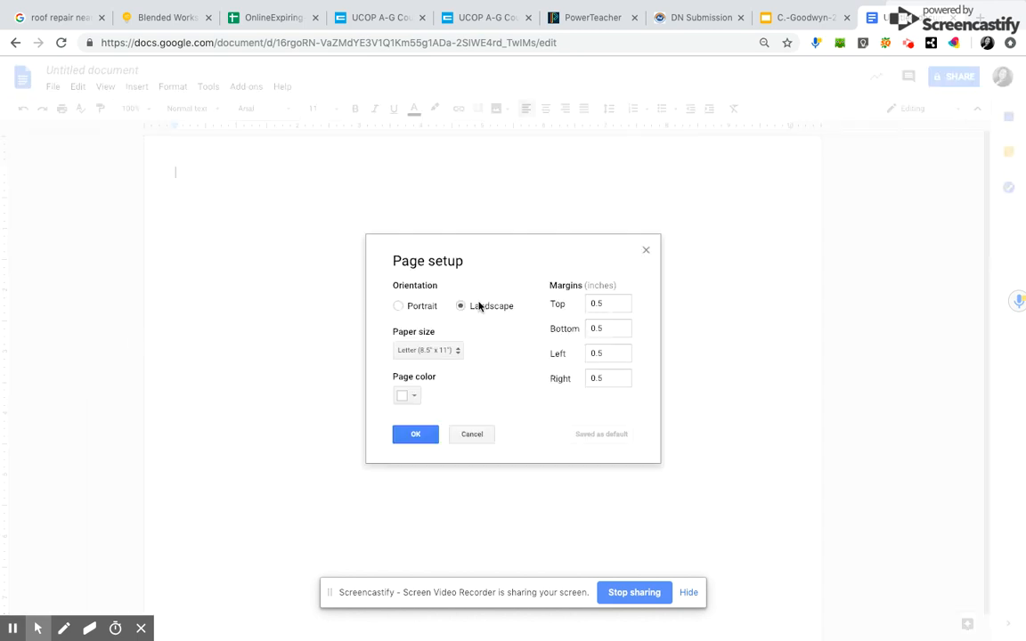
pyautogui.moveTo(603, 304); pyautogui.dragTo(581, 304)
pyautogui.press('BackSpace')
pyautogui.write('.5')
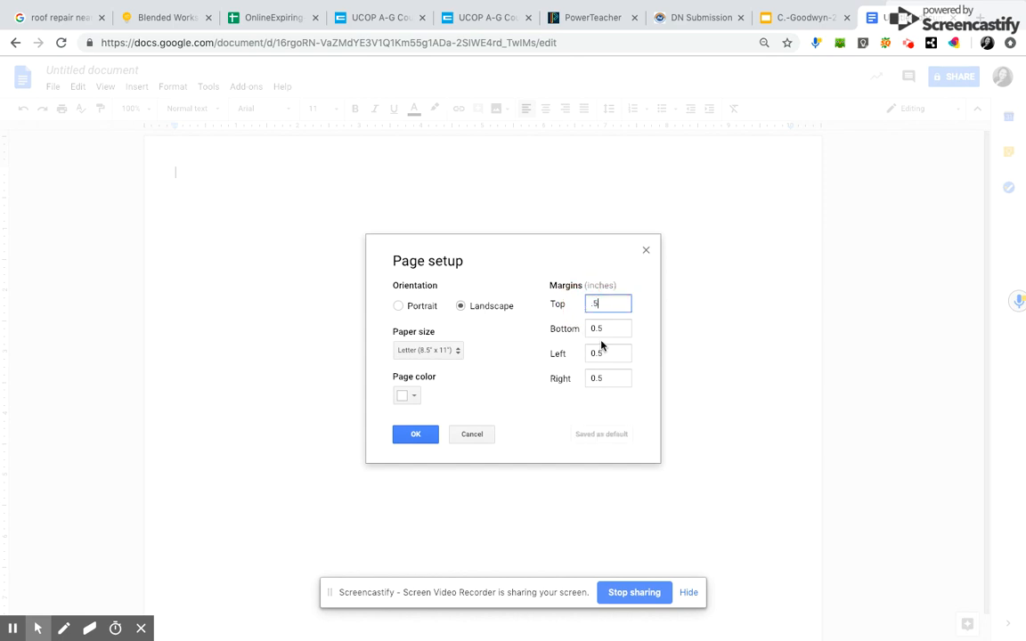
pyautogui.click(604, 352)
pyautogui.click(605, 377)
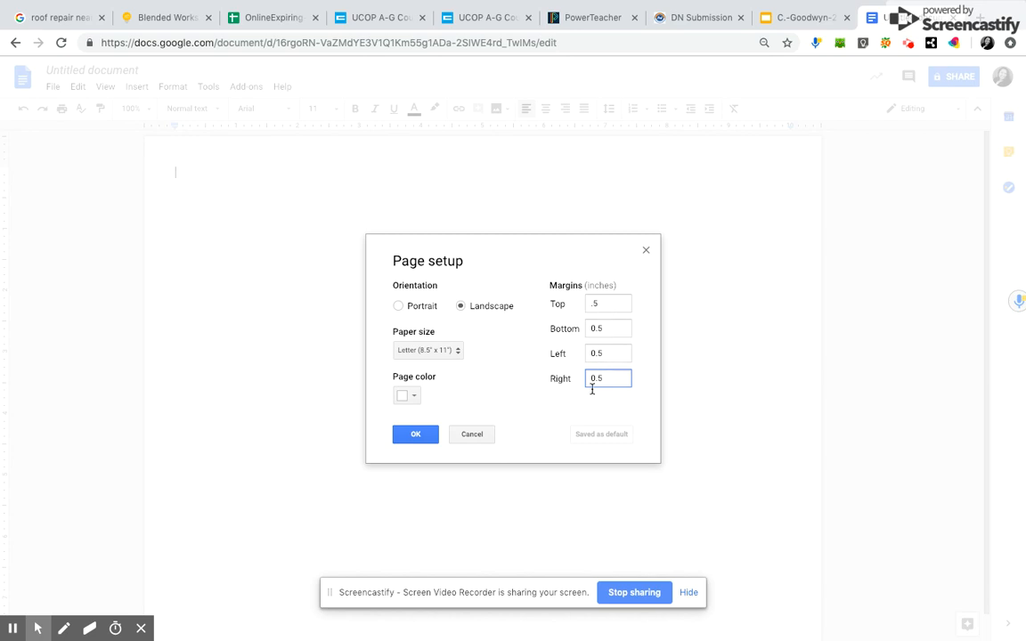
pyautogui.click(414, 434)
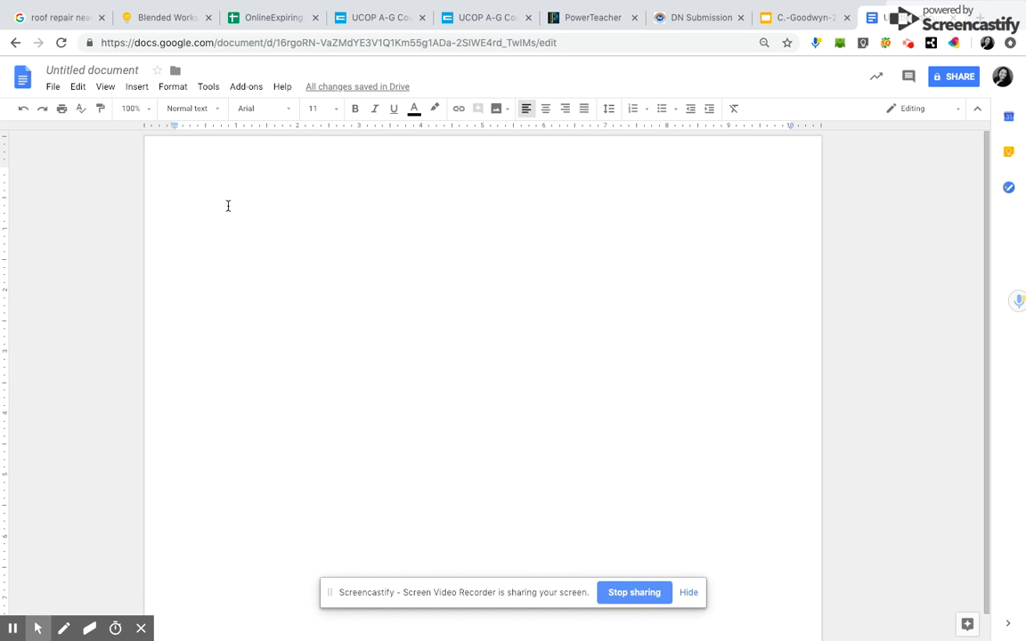
# Format the document into two columns with a line between them
pyautogui.click(175, 87)
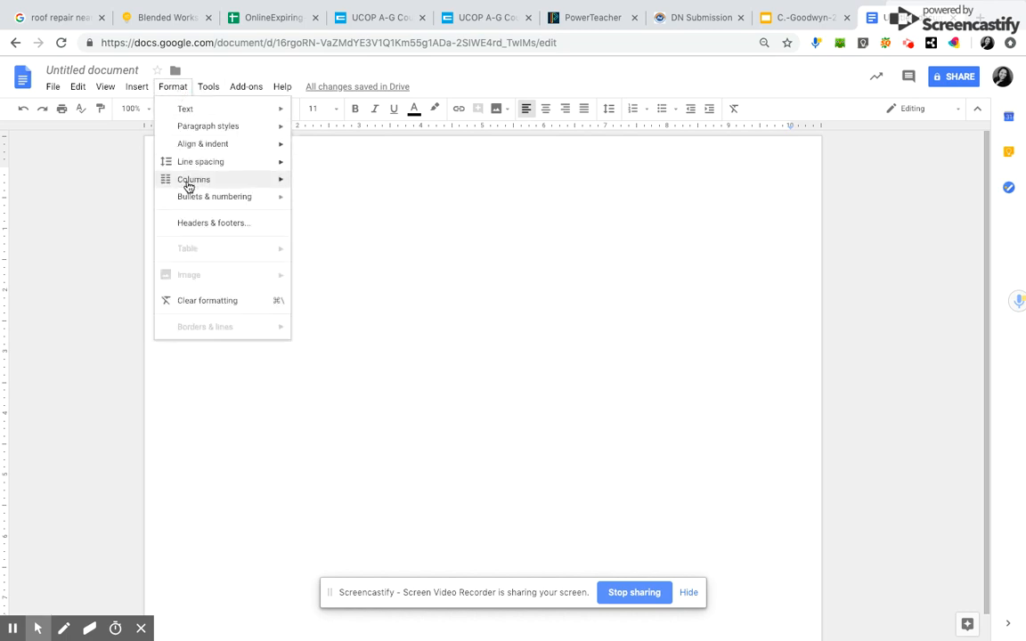
pyautogui.moveTo(188, 183)
pyautogui.click(360, 228)
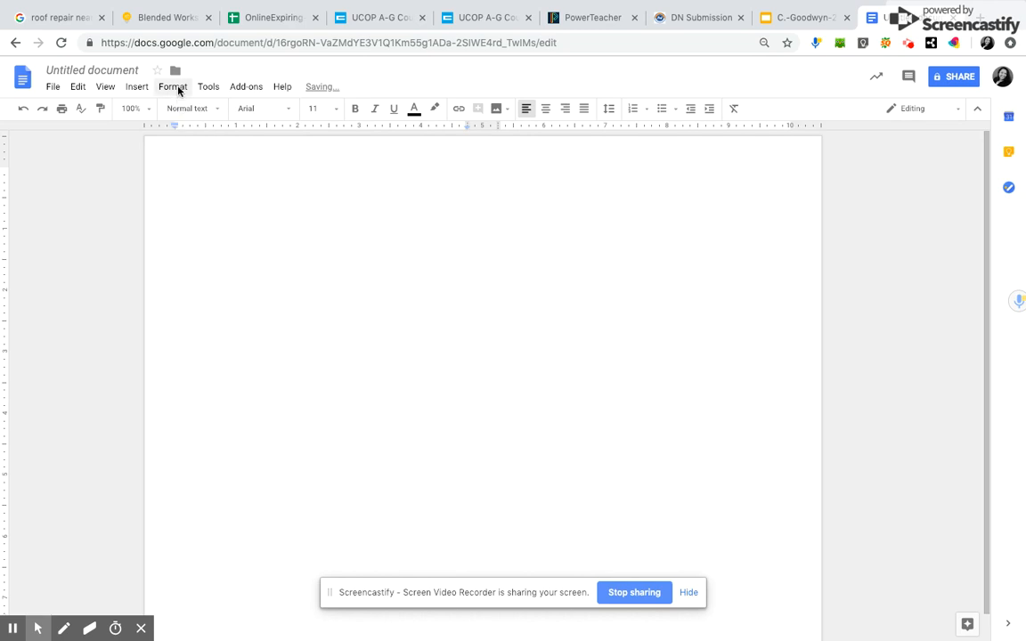
pyautogui.click(179, 89)
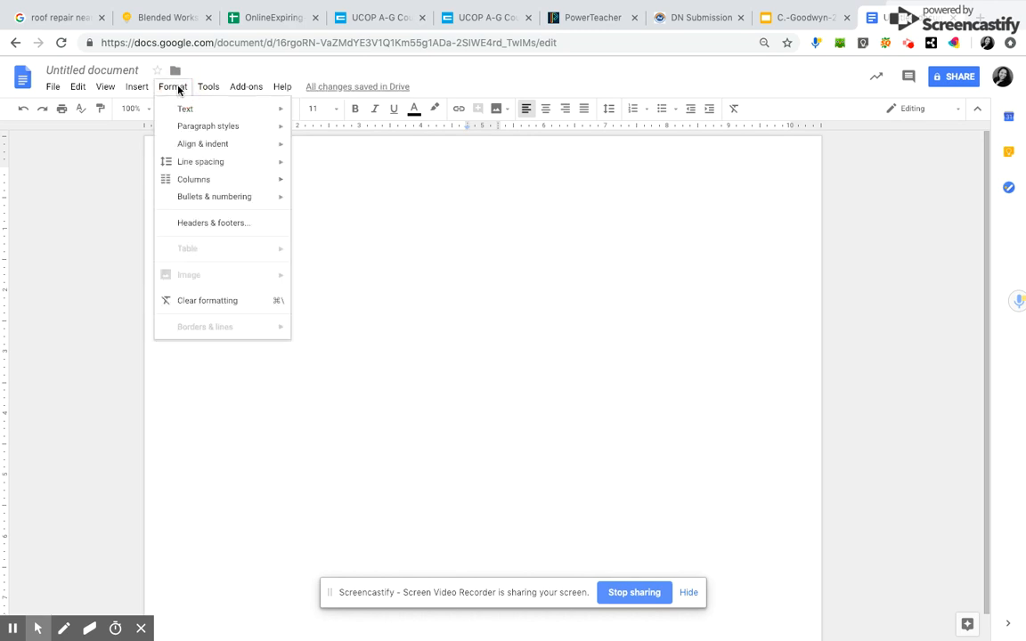
pyautogui.moveTo(220, 187)
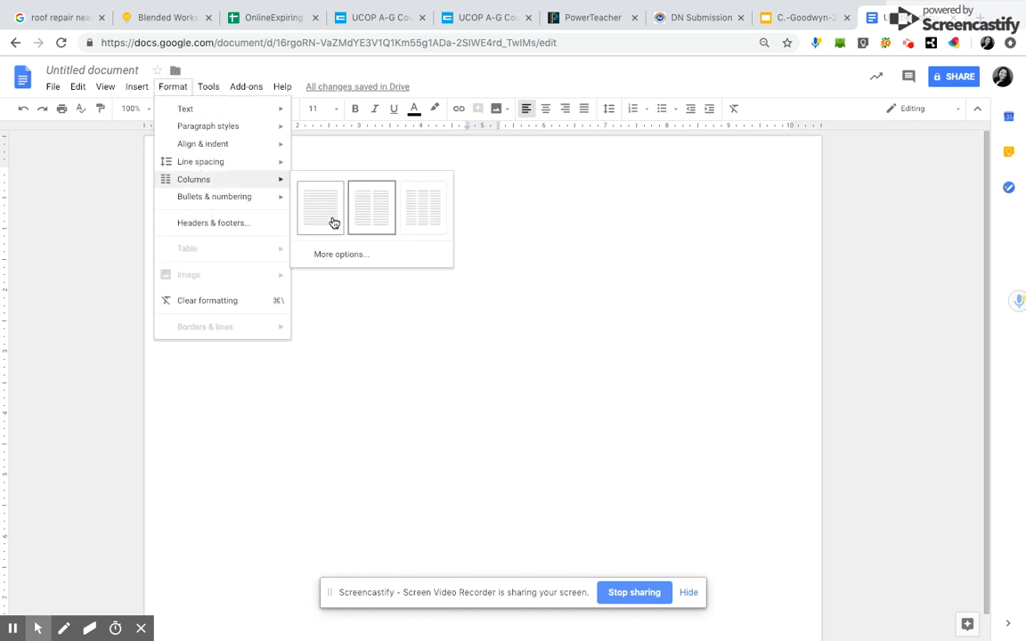
pyautogui.click(340, 254)
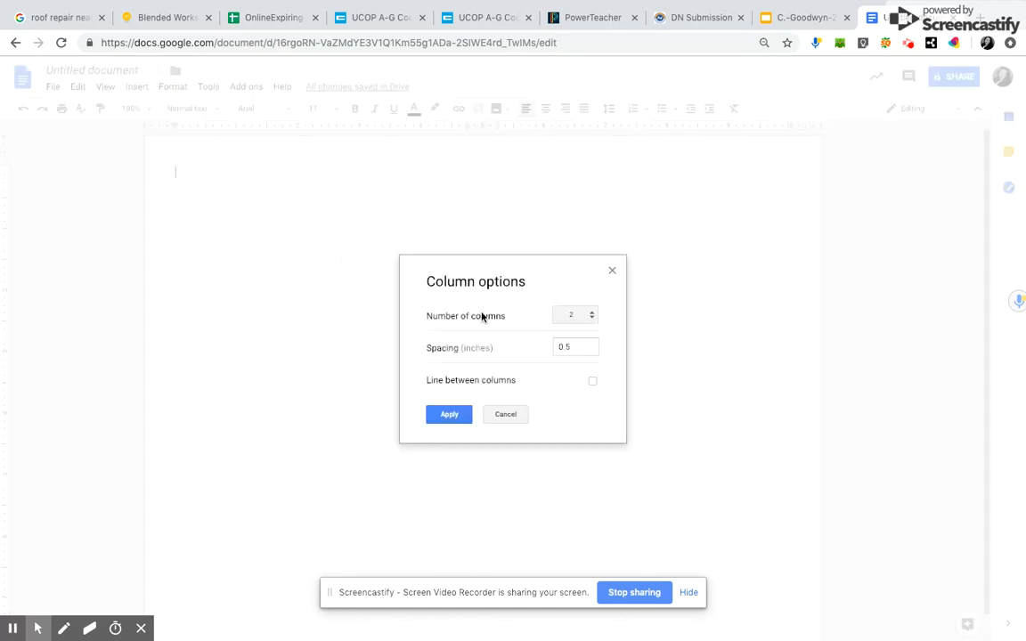
pyautogui.click(593, 380)
pyautogui.click(449, 415)
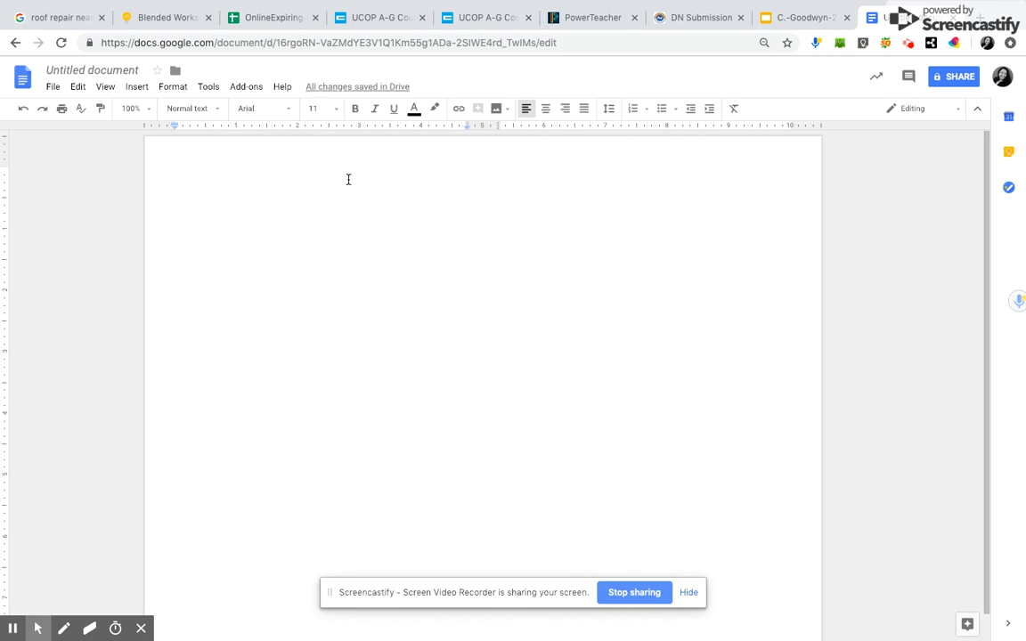
# Insert a column break to move into the second column
pyautogui.click(138, 87)
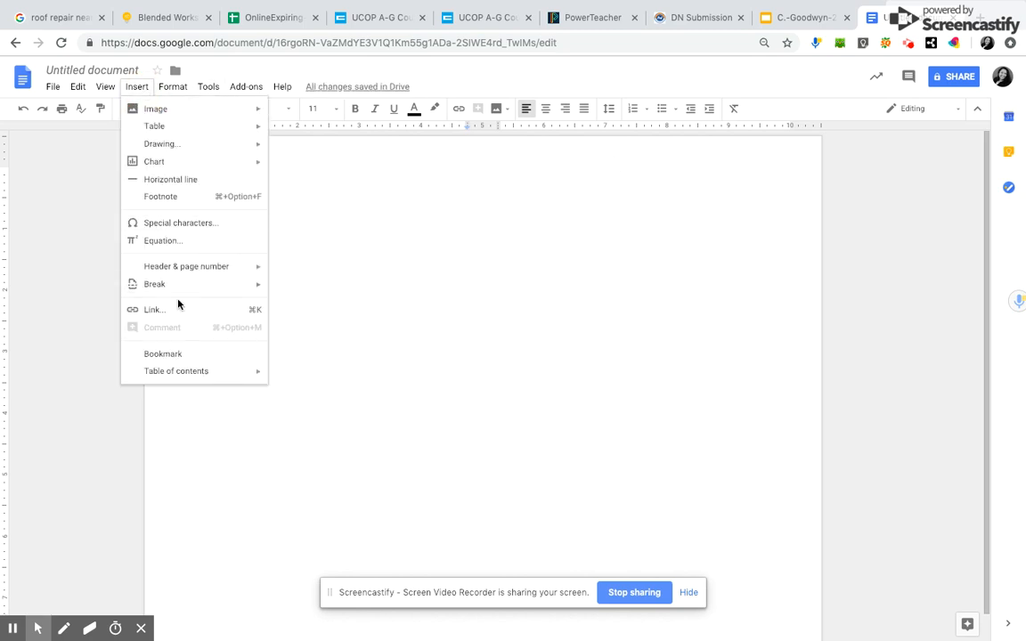
pyautogui.moveTo(179, 288)
pyautogui.click(305, 314)
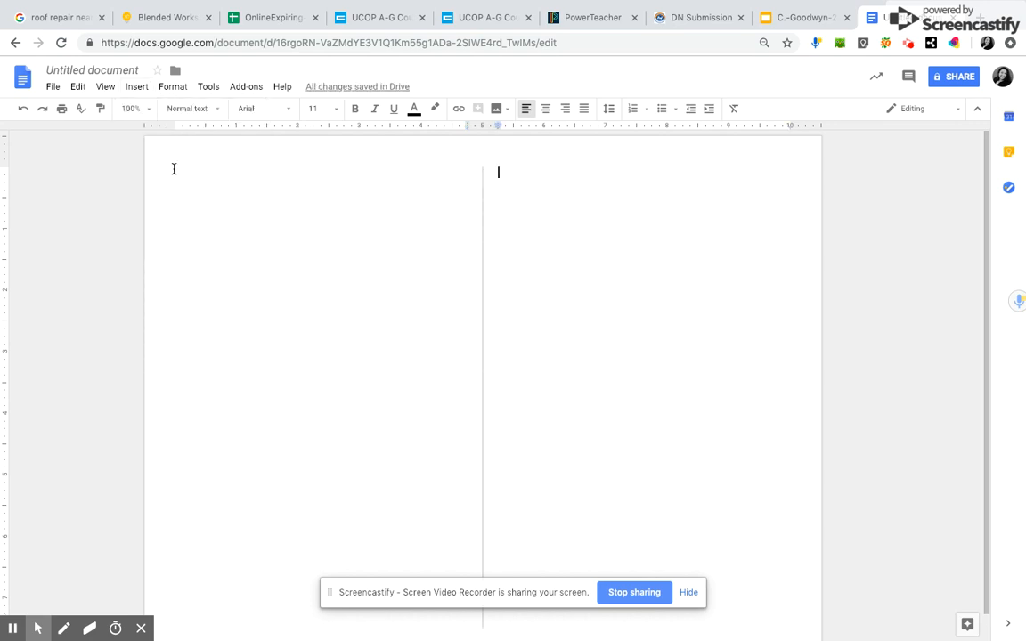
# Turn the print layout off and on again, and look over the two-column page
pyautogui.click(106, 86)
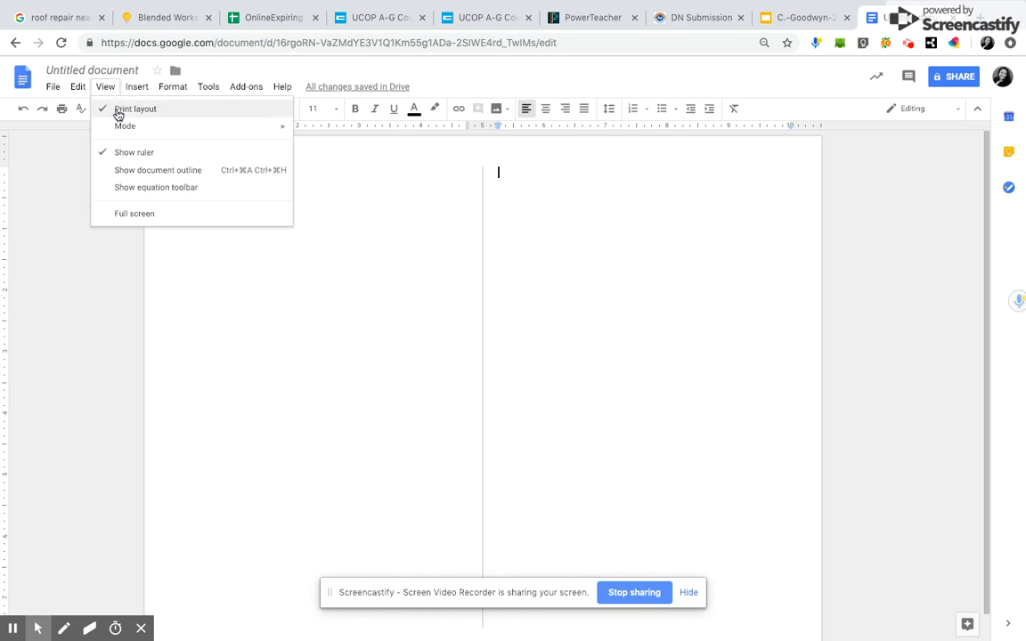
pyautogui.click(120, 113)
pyautogui.click(104, 86)
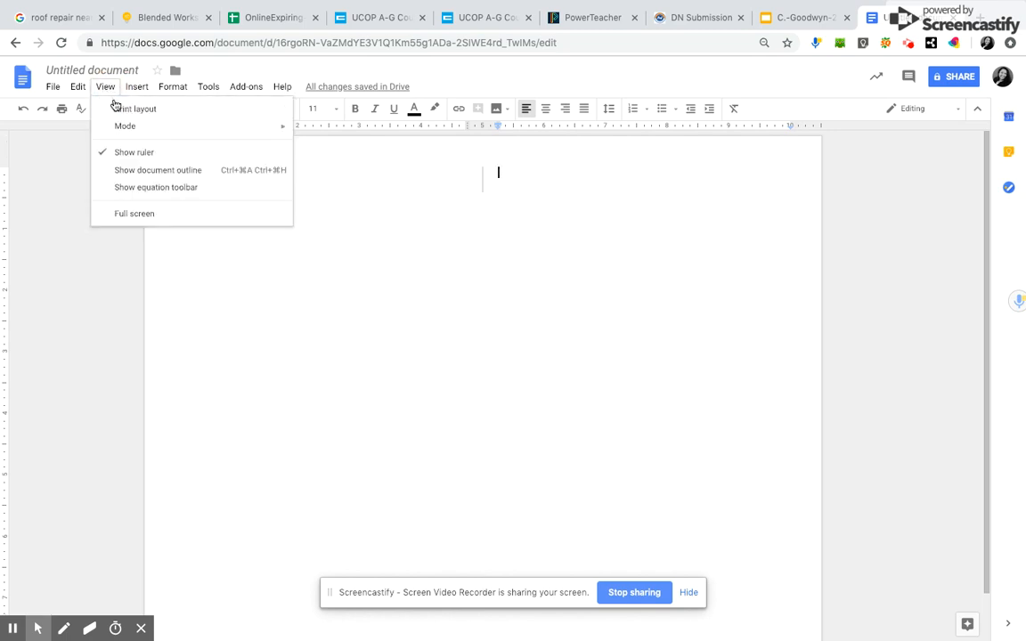
pyautogui.click(112, 107)
pyautogui.scroll(-1, 476, 272)
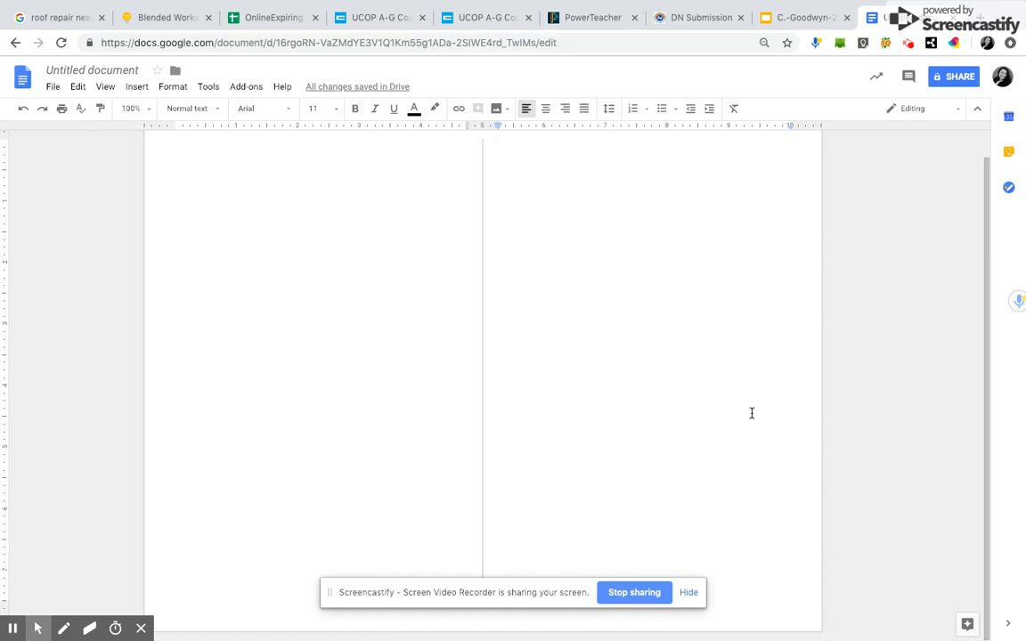
pyautogui.scroll(1, 751, 413)
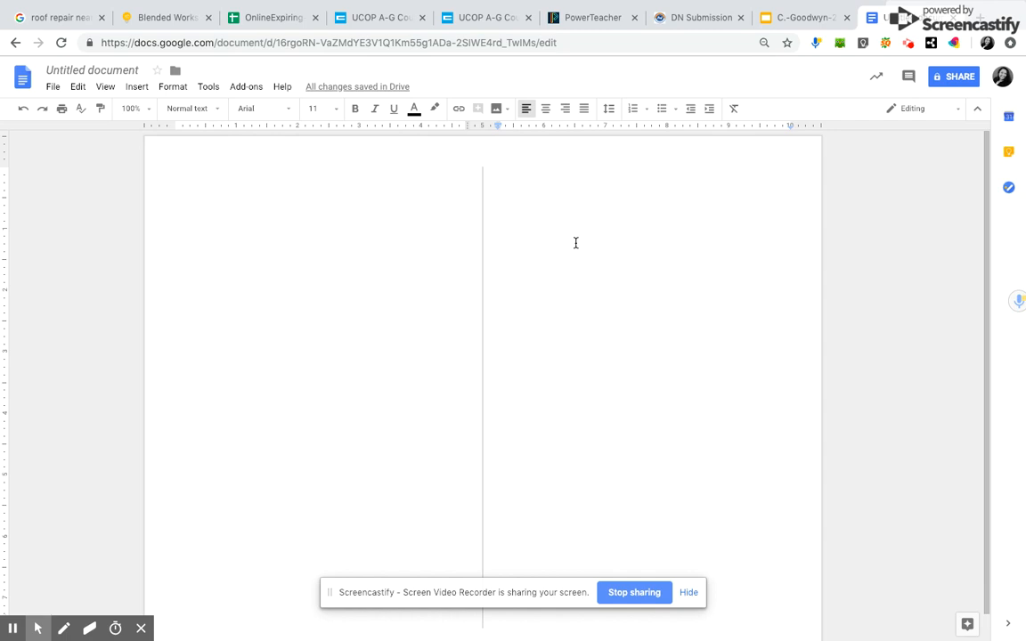
# Copy the cover slide from the digital notebook presentation and paste it unlinked into the document's second column
pyautogui.click(769, 23)
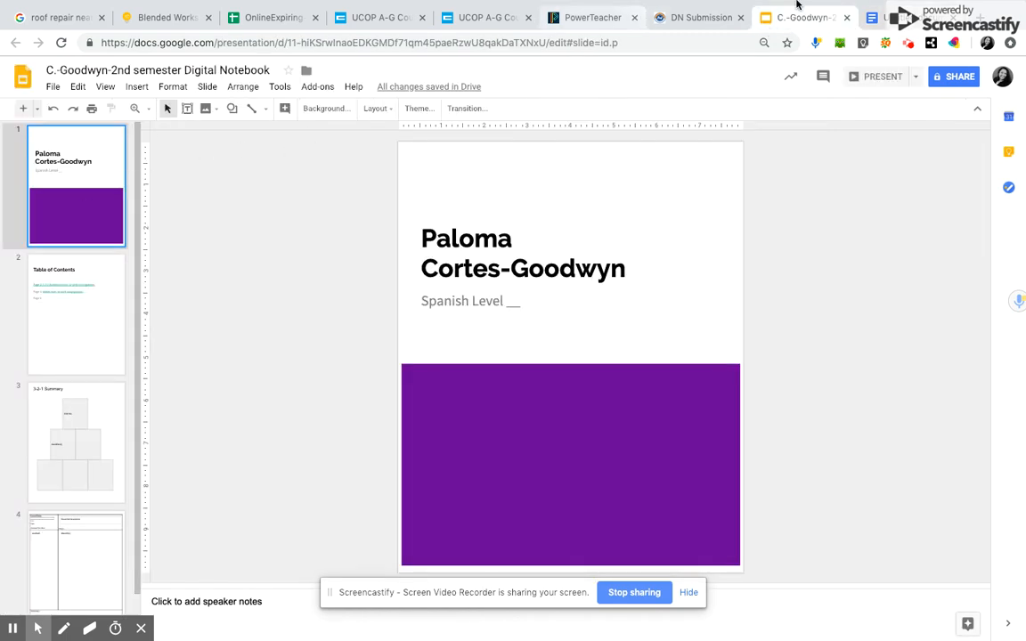
pyautogui.click(887, 25)
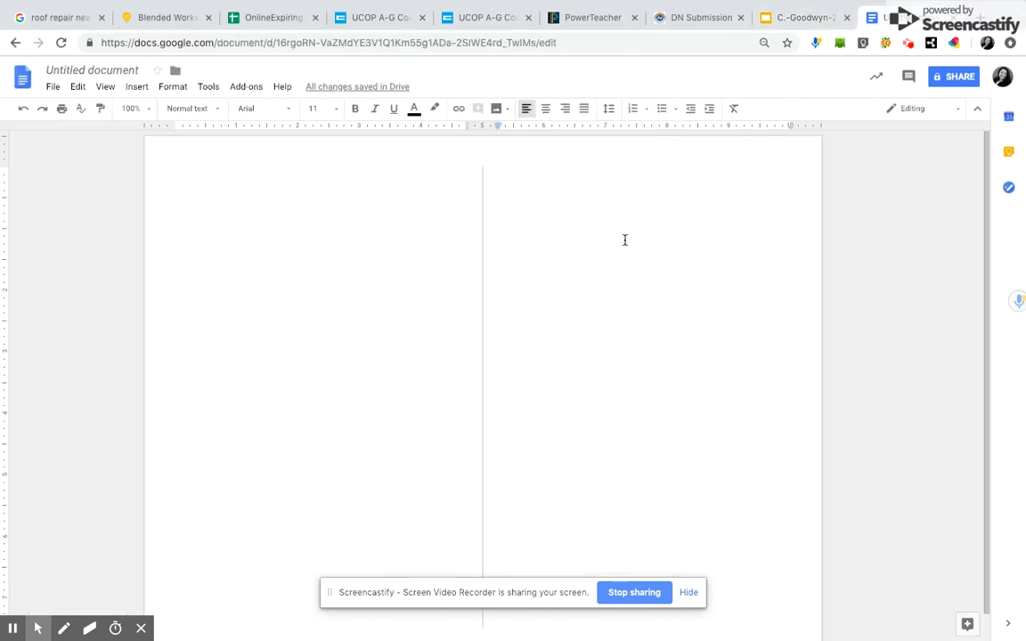
pyautogui.click(806, 17)
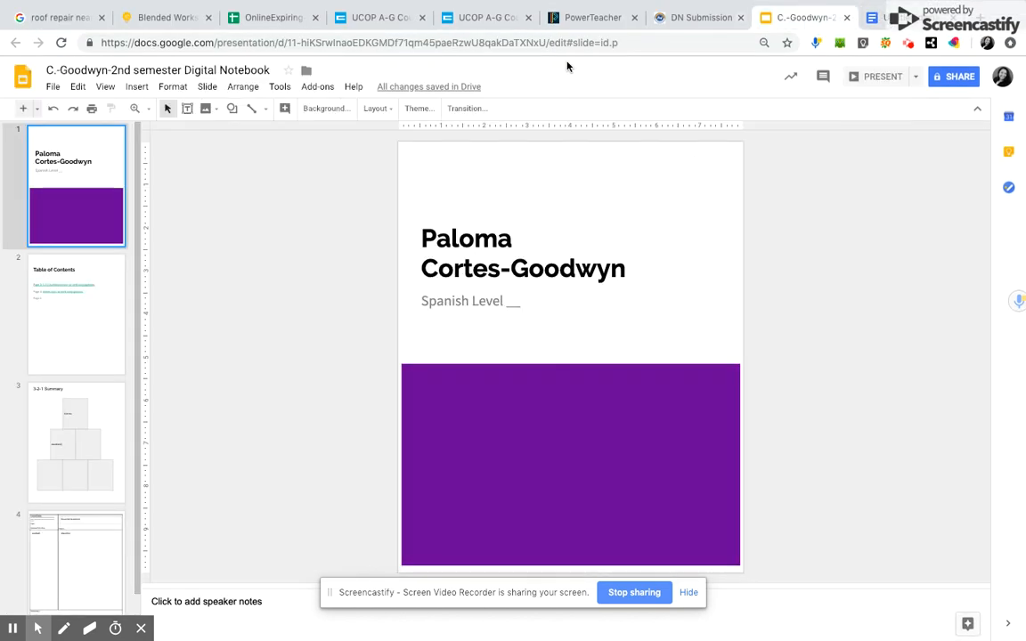
pyautogui.rightClick(90, 197)
pyautogui.click(103, 227)
pyautogui.click(878, 18)
pyautogui.click(534, 238)
pyautogui.hotkey('ctrl', 'v')
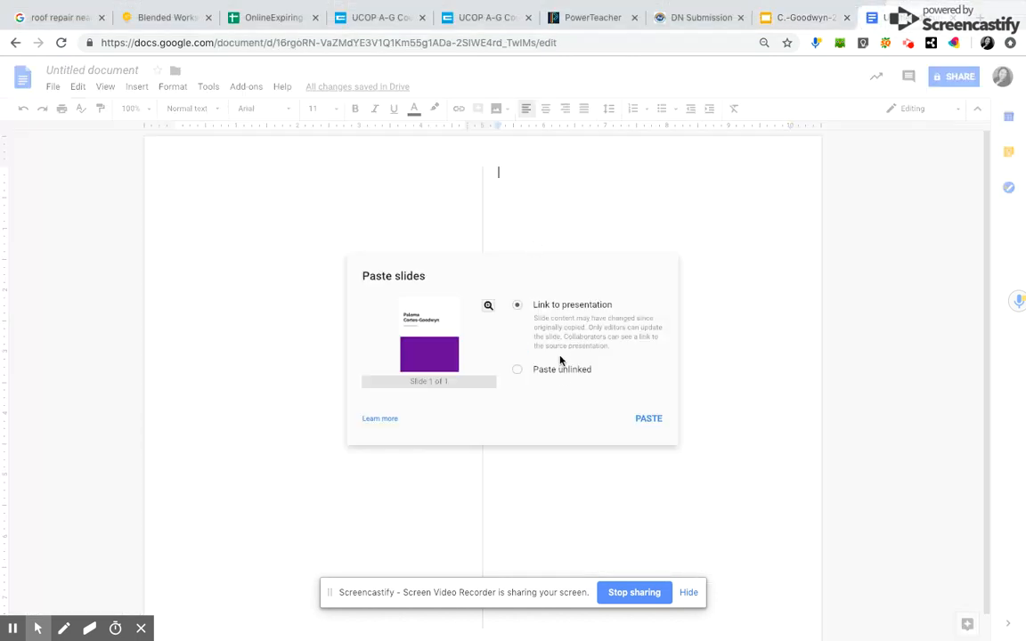
pyautogui.click(561, 368)
pyautogui.click(648, 419)
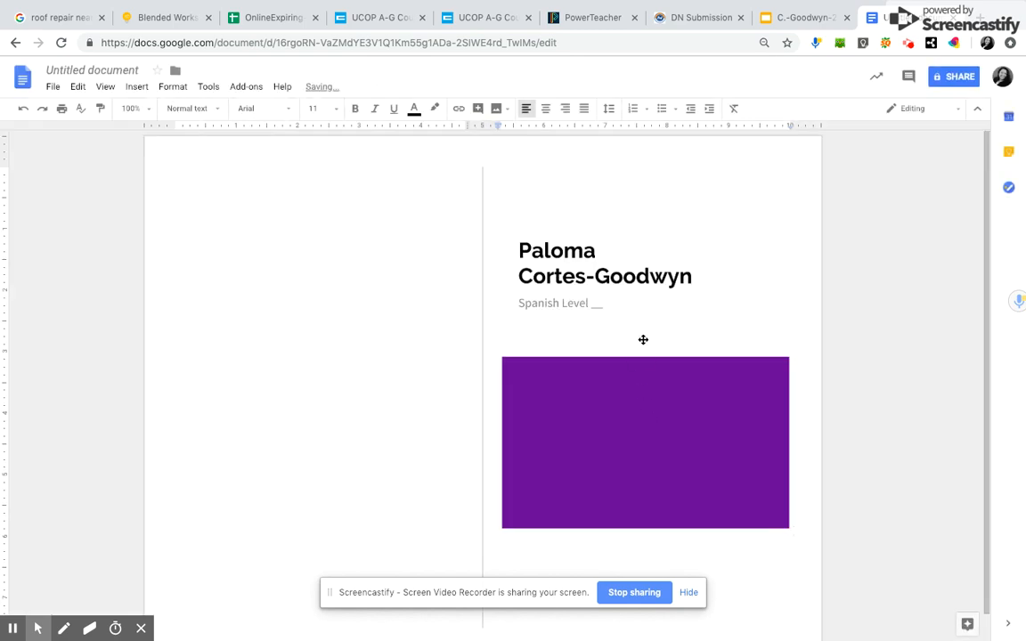
# Copy the Table of Contents slide from the notebook presentation and paste it unlinked after the cover slide in the document
pyautogui.click(288, 320)
pyautogui.click(291, 364)
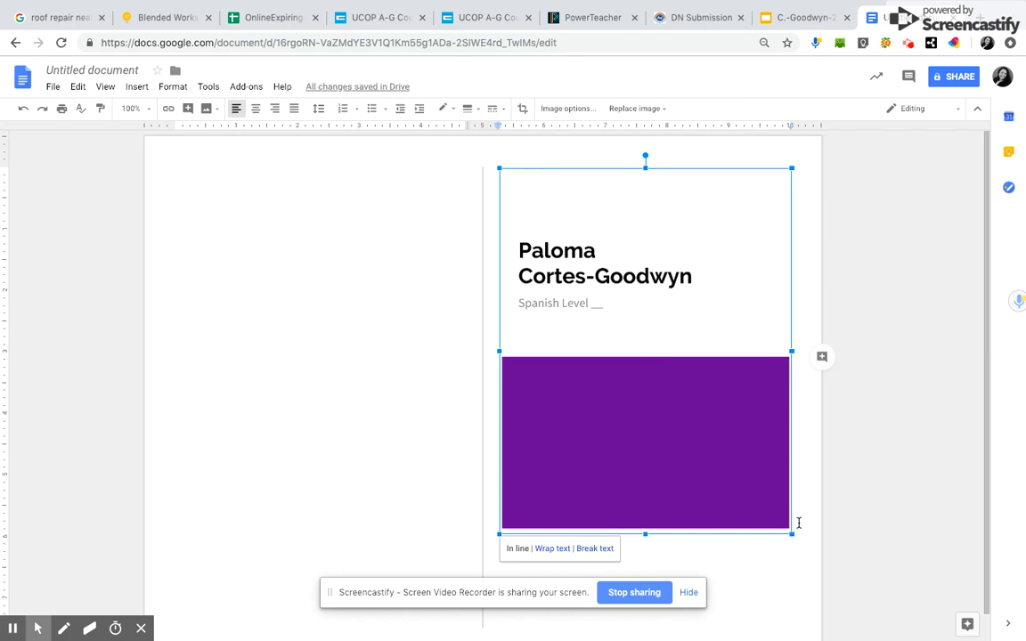
pyautogui.press('Right')
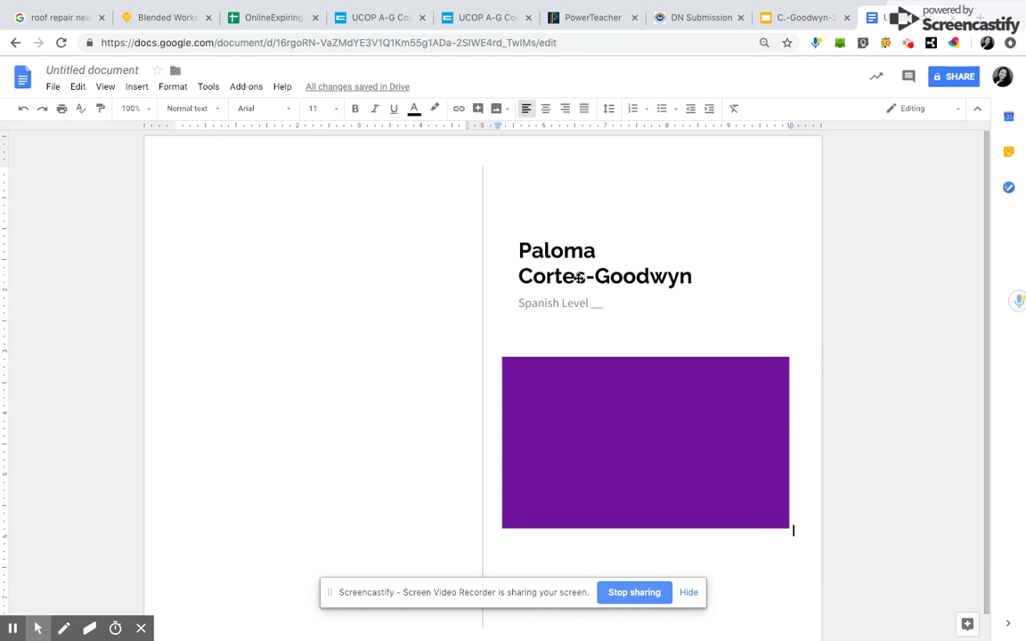
pyautogui.click(784, 17)
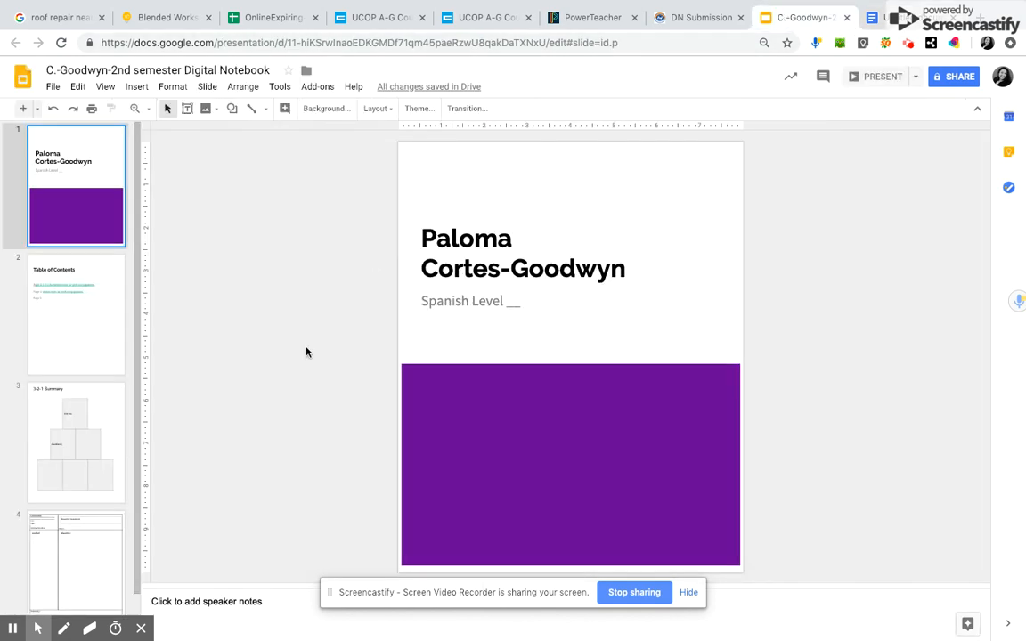
pyautogui.click(75, 341)
pyautogui.rightClick(75, 341)
pyautogui.click(107, 329)
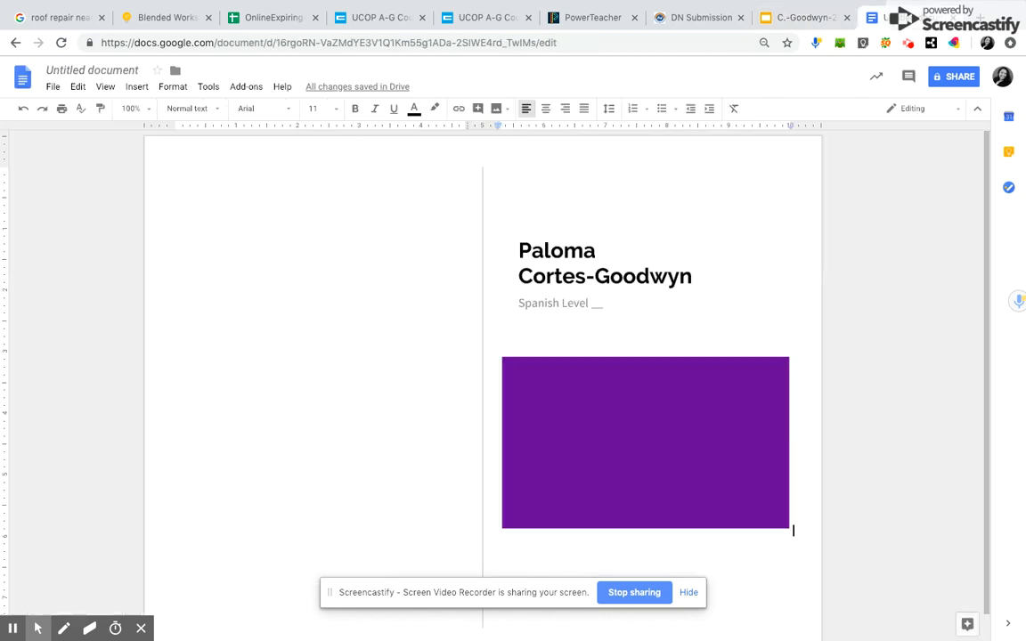
pyautogui.click(877, 18)
pyautogui.hotkey('ctrl', 'v')
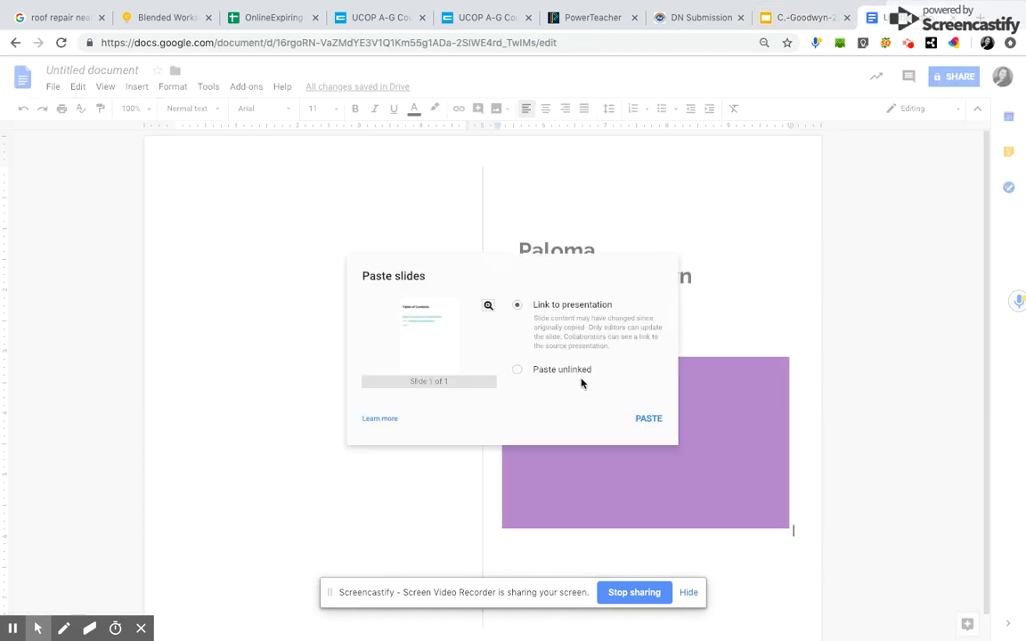
pyautogui.click(552, 366)
pyautogui.click(649, 418)
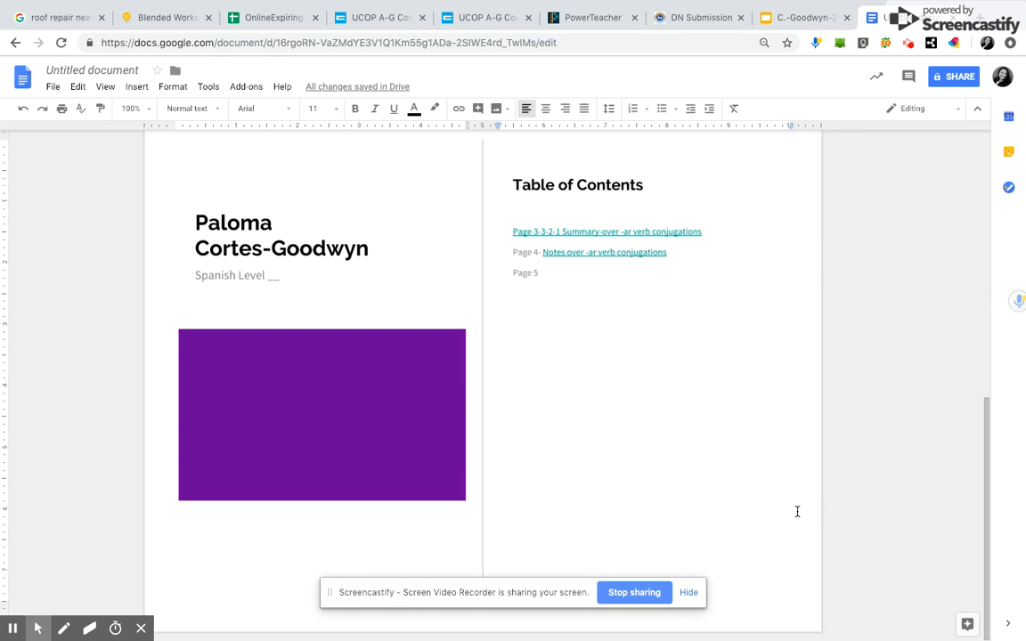
# Delete the break ahead of the cover slide to remove the blank page, and place the cursor after the Table of Contents slide
pyautogui.press('Left')
pyautogui.press('BackSpace')
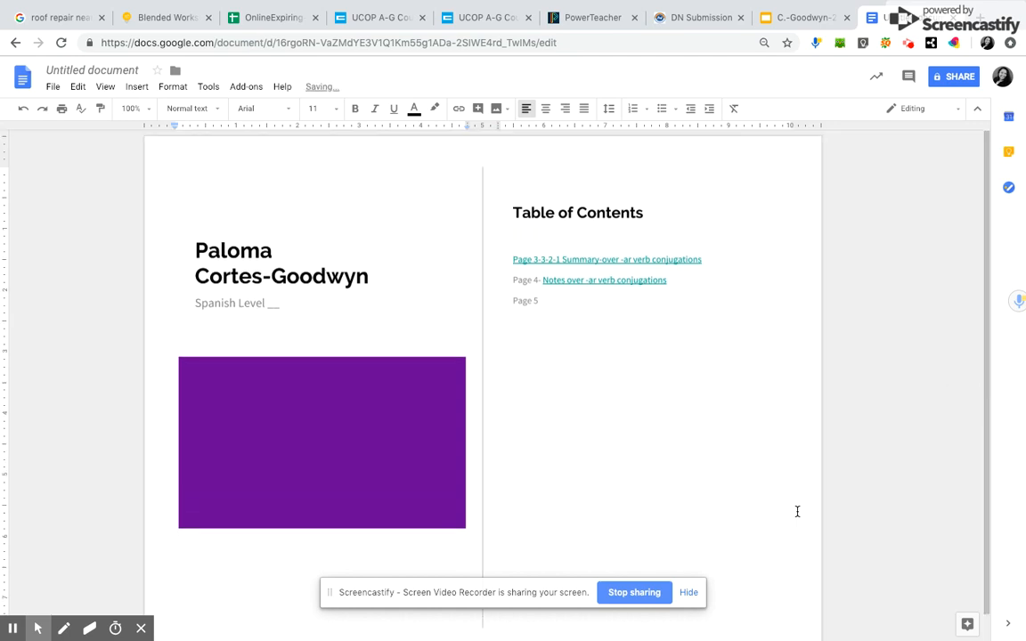
pyautogui.click(765, 408)
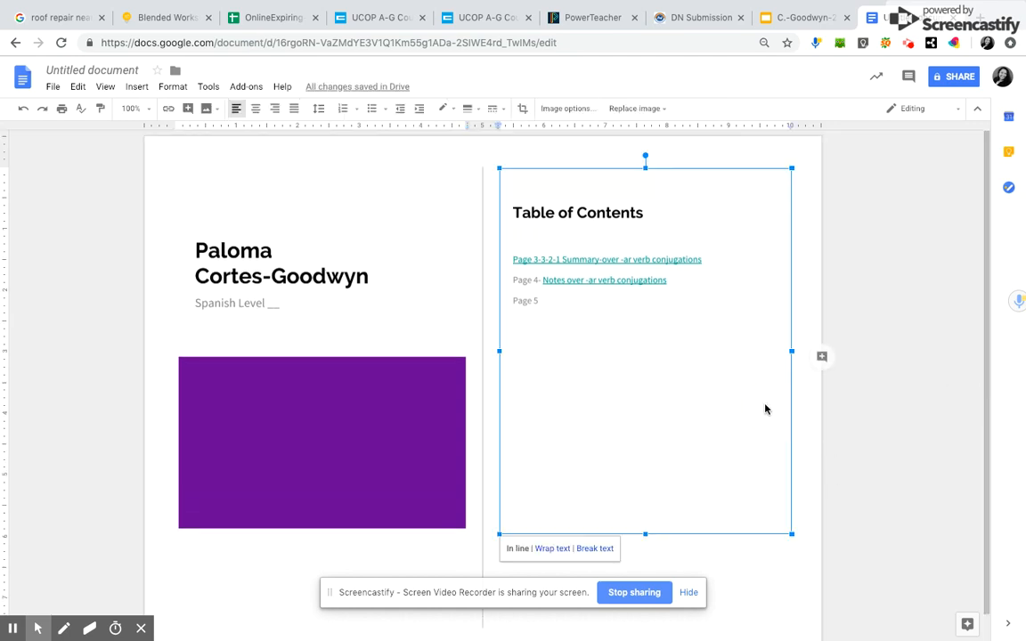
pyautogui.click(799, 500)
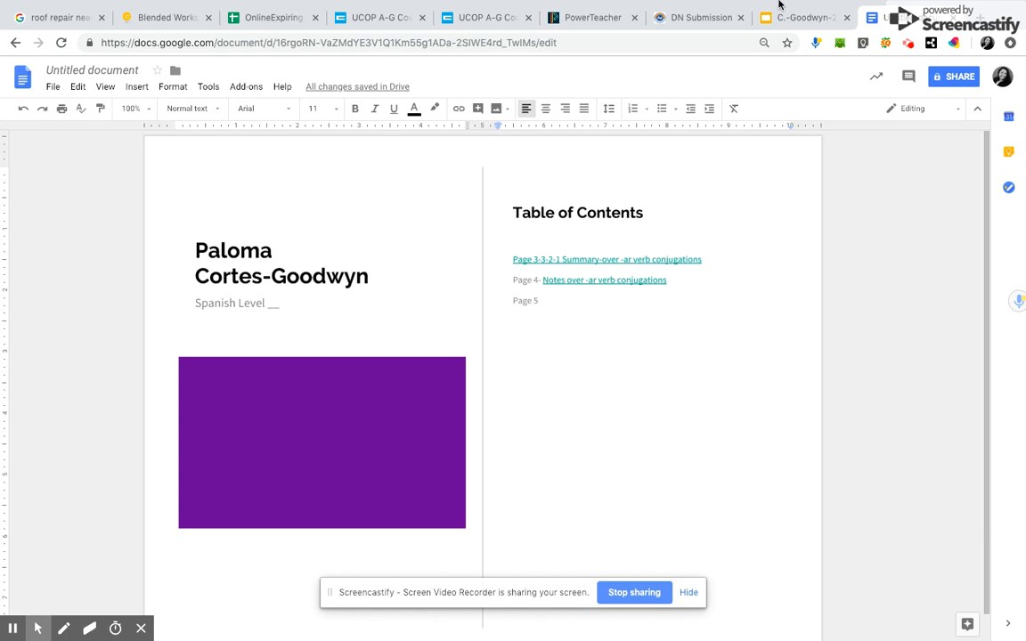
# Copy the 3-2-1 Summary slide from the notebook presentation and paste it unlinked after the Table of Contents slide in the document
pyautogui.click(817, 19)
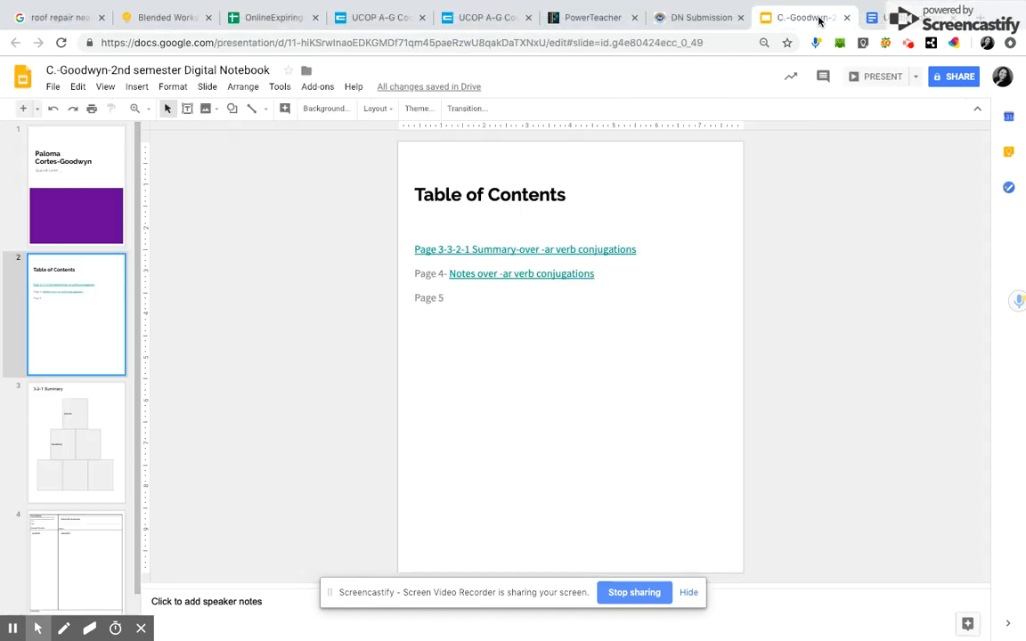
pyautogui.rightClick(63, 460)
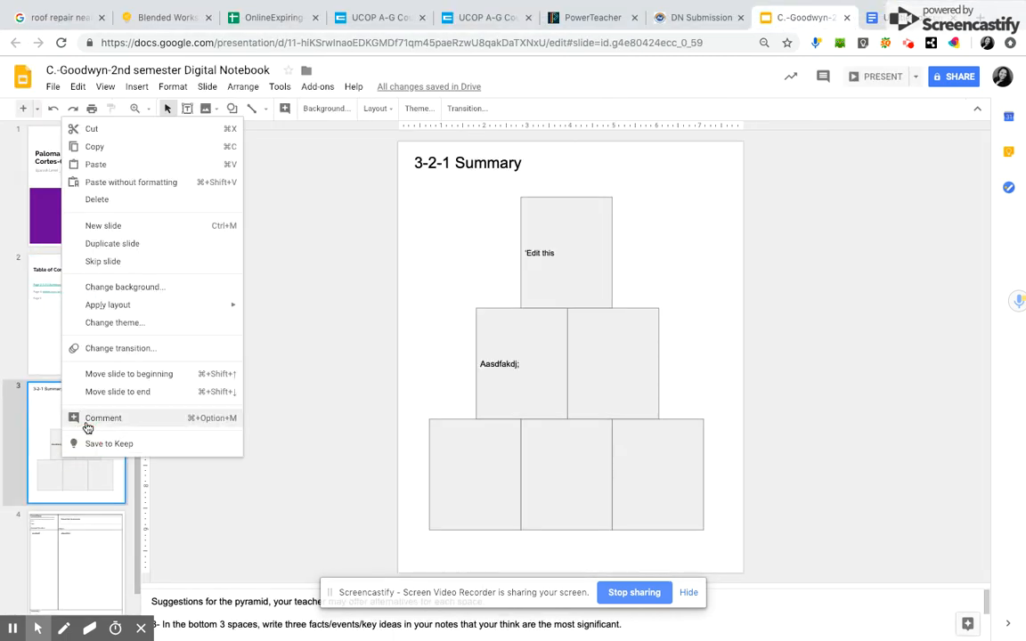
pyautogui.click(128, 146)
pyautogui.click(878, 18)
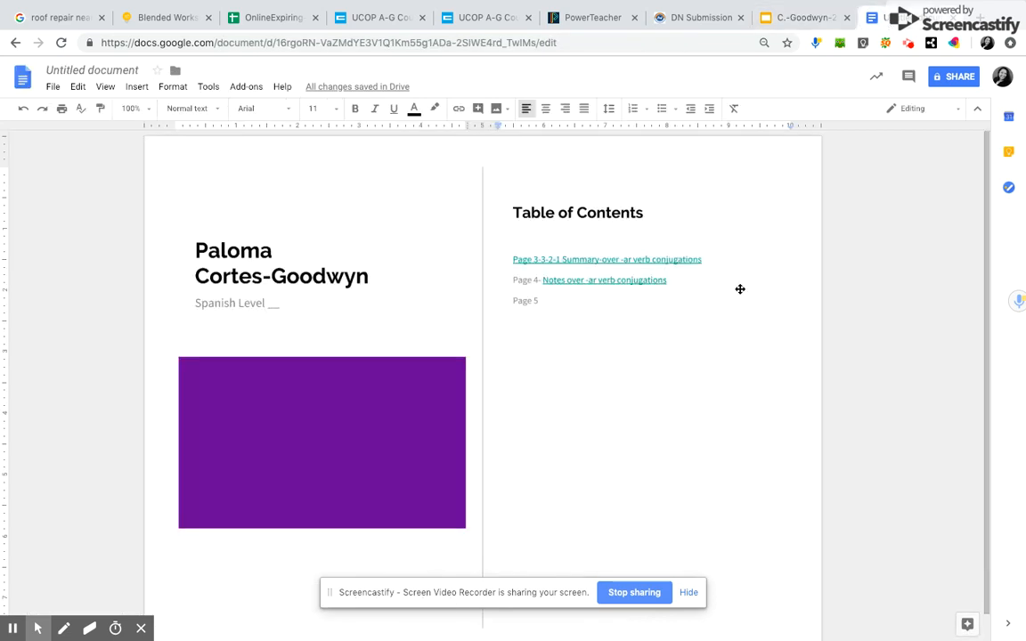
pyautogui.hotkey('ctrl', 'v')
pyautogui.click(552, 371)
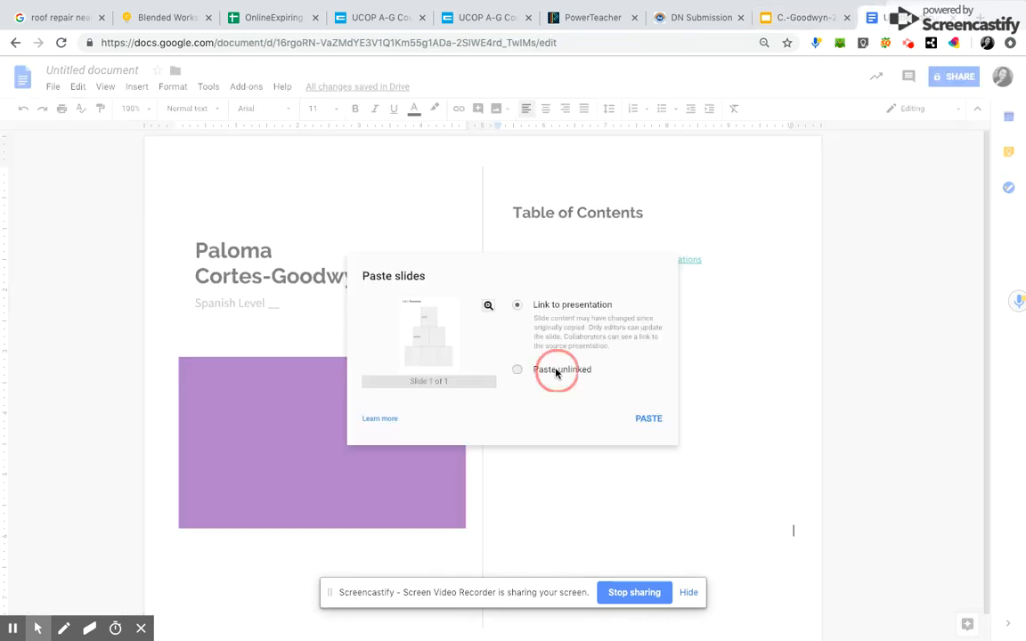
pyautogui.click(649, 418)
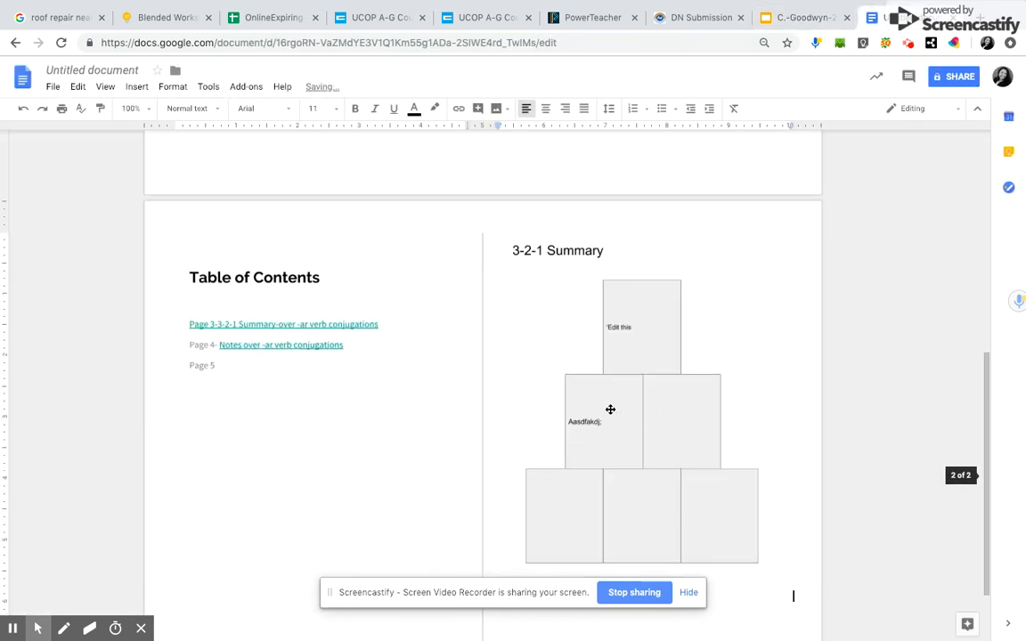
# Copy the Cornell Notes slide from the notebook presentation and paste it unlinked after the 3-2-1 Summary slide in the document
pyautogui.click(792, 17)
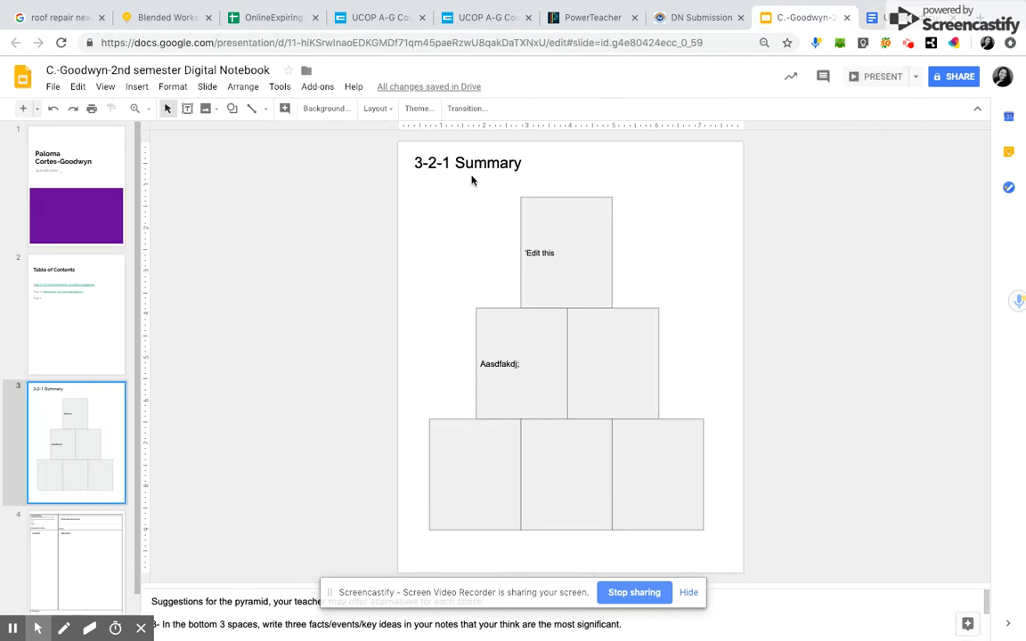
pyautogui.click(72, 551)
pyautogui.rightClick(73, 551)
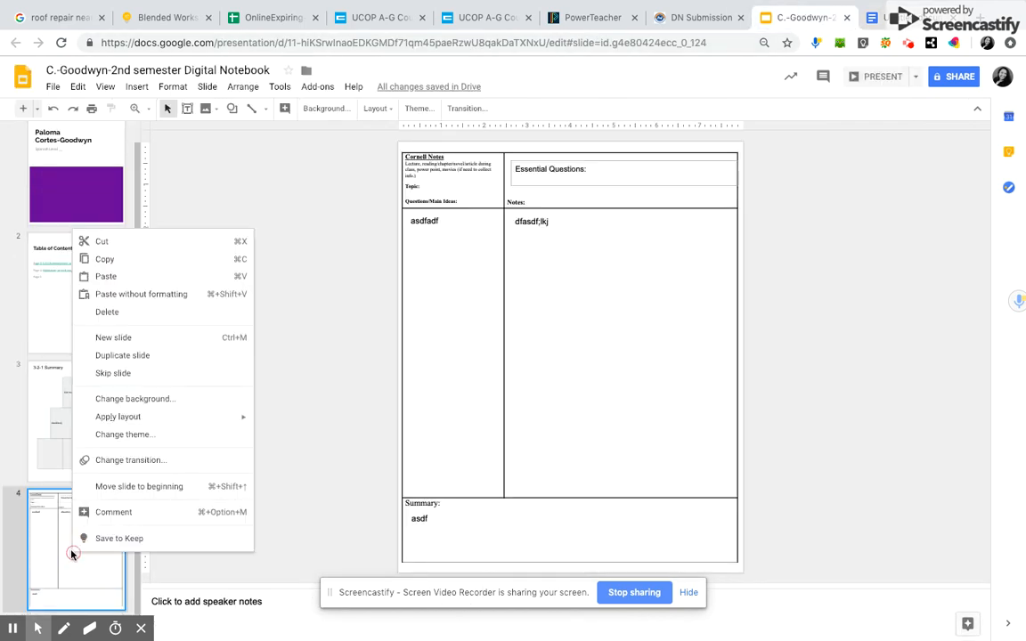
pyautogui.click(134, 260)
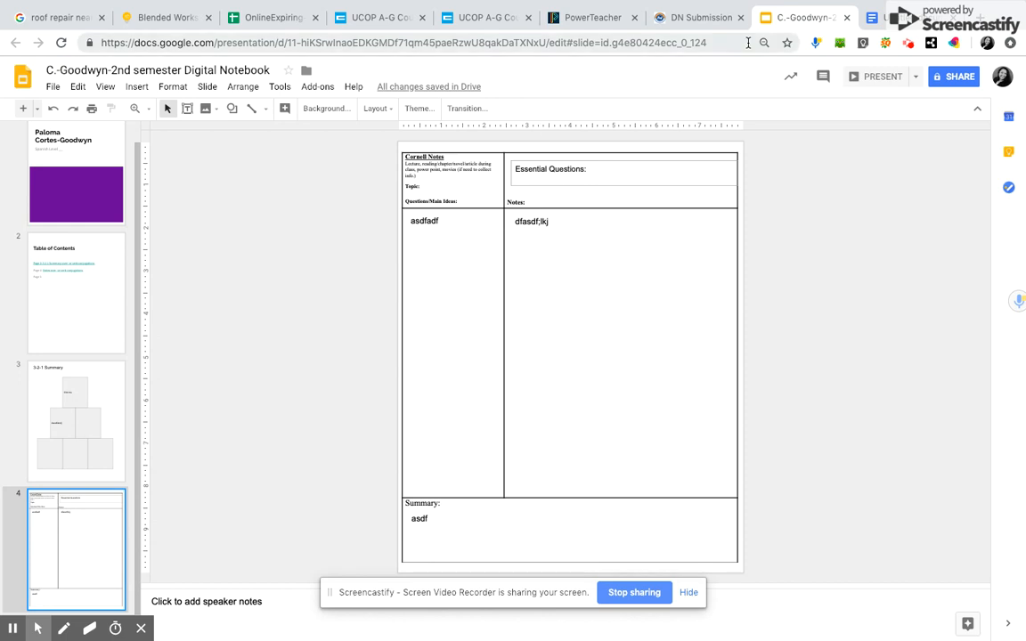
pyautogui.click(877, 18)
pyautogui.hotkey('ctrl', 'v')
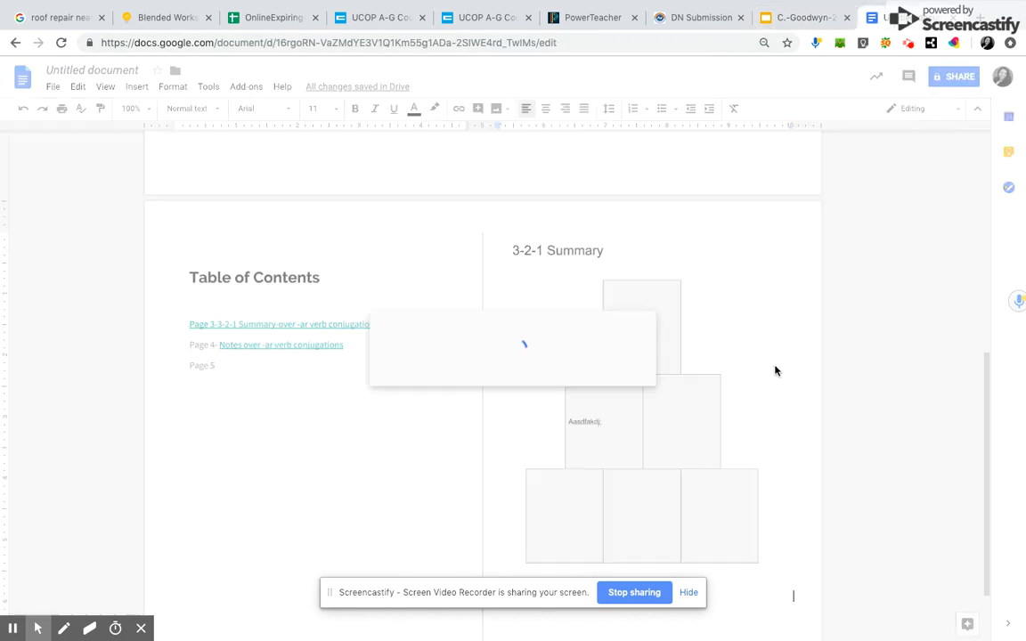
pyautogui.click(571, 370)
pyautogui.click(648, 418)
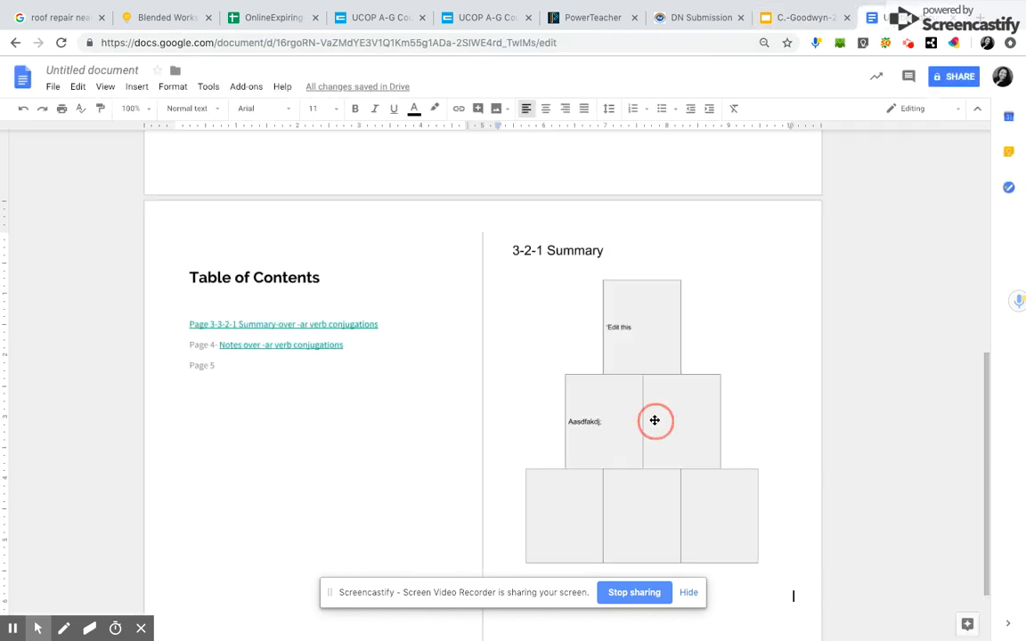
# Shrink the Table of Contents slide image slightly in the second column of the first page, keeping its proportions
pyautogui.scroll(10, 576, 387)
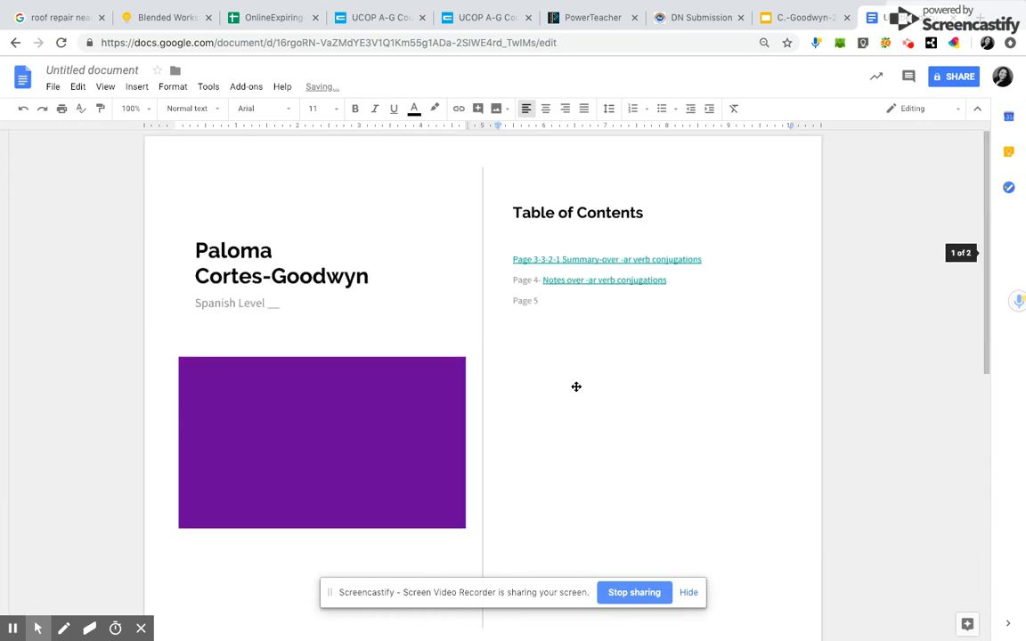
pyautogui.click(699, 397)
pyautogui.moveTo(789, 533); pyautogui.dragTo(713, 501)
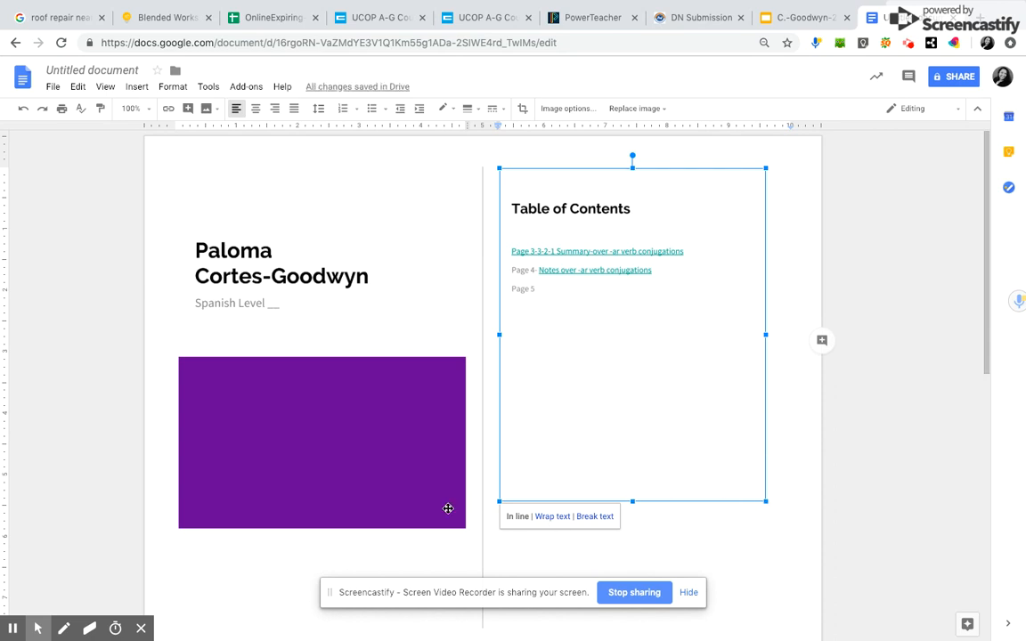
# Look over the slide layout on both pages, checking the cover, 3-2-1 Summary and Cornell Notes slides
pyautogui.click(382, 490)
pyautogui.scroll(-2, 392, 508)
pyautogui.scroll(-5, 424, 544)
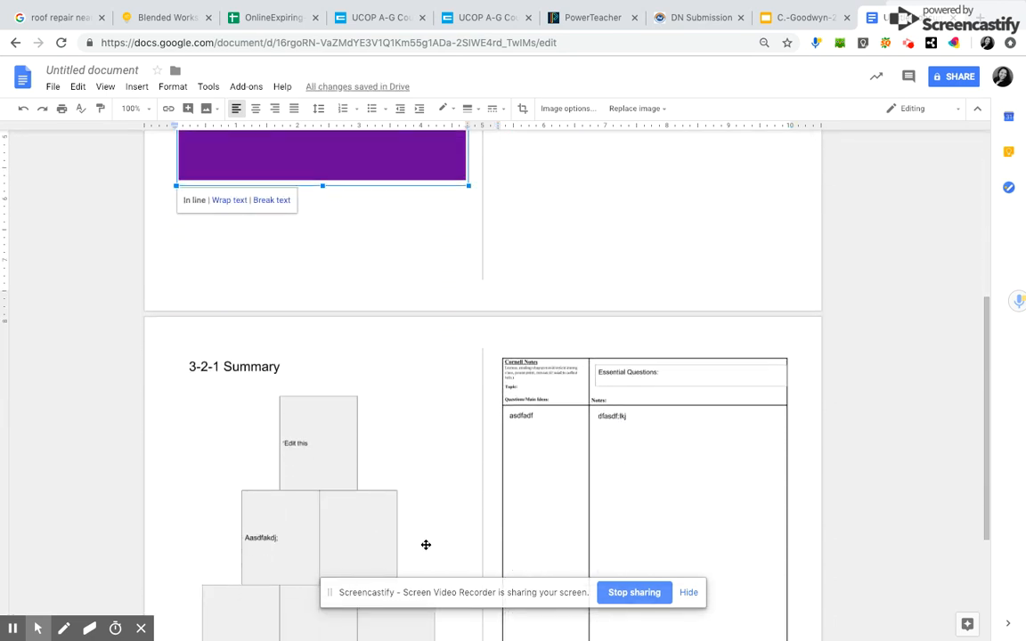
pyautogui.click(366, 470)
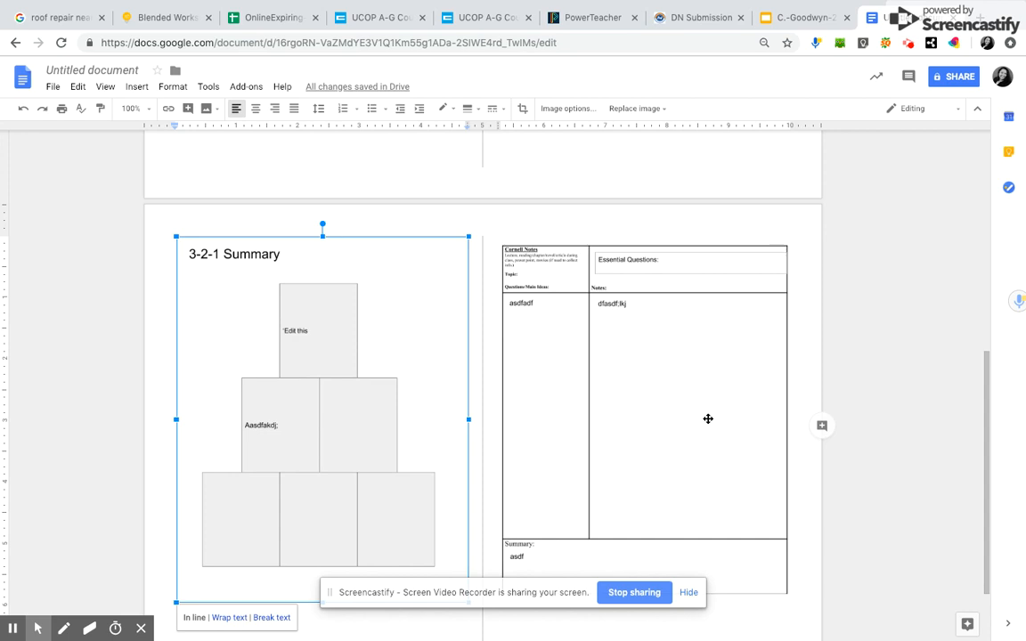
pyautogui.scroll(-1, 708, 418)
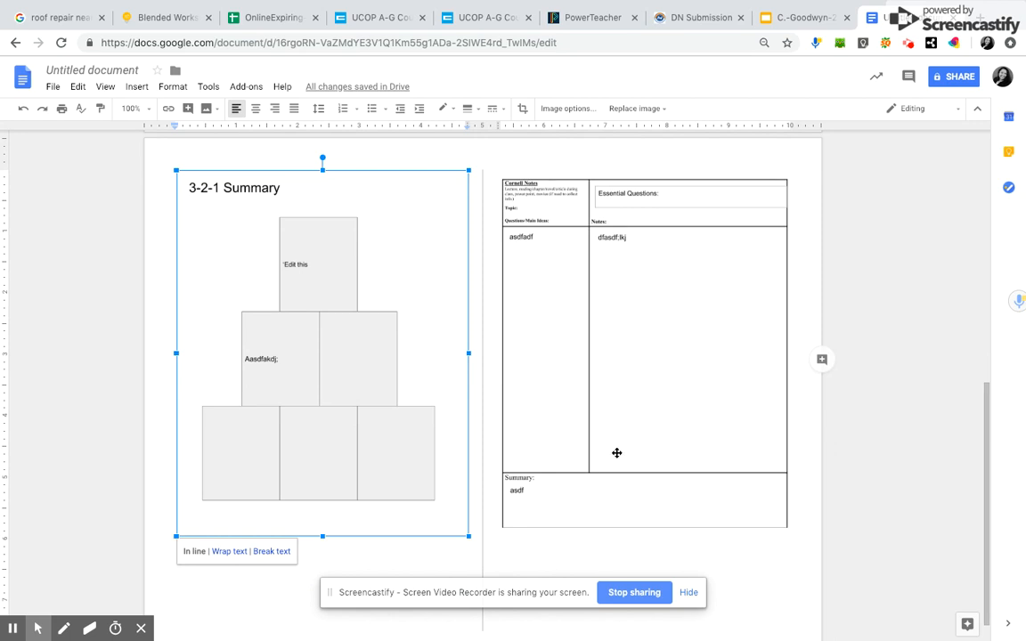
pyautogui.scroll(-1, 555, 408)
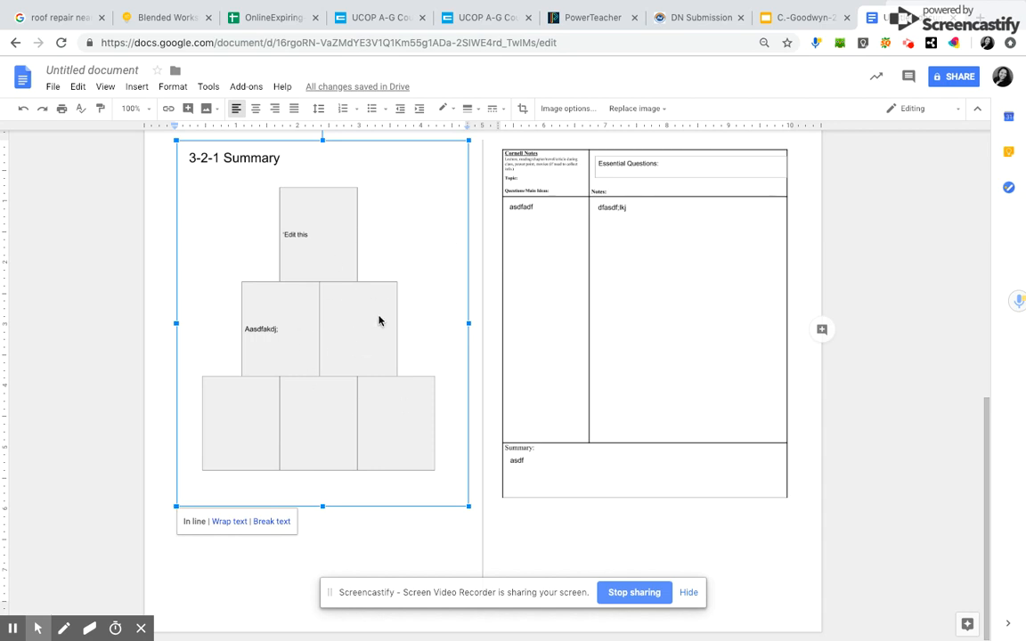
pyautogui.scroll(10, 665, 358)
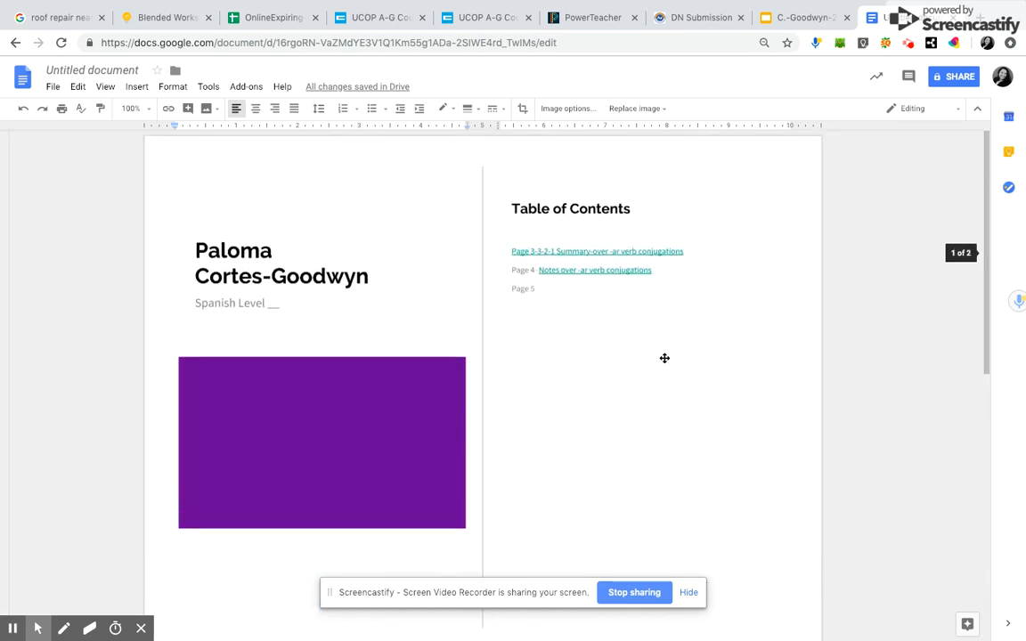
# Rename the document with the notebook owner's last name followed by "Module 4"
pyautogui.click(128, 71)
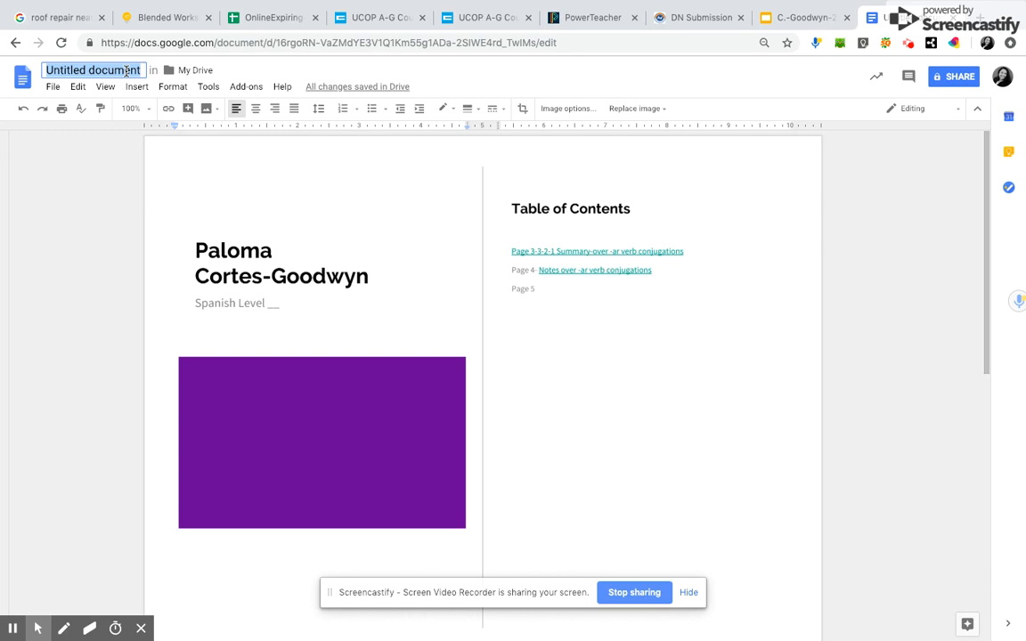
pyautogui.write('Cortes-')
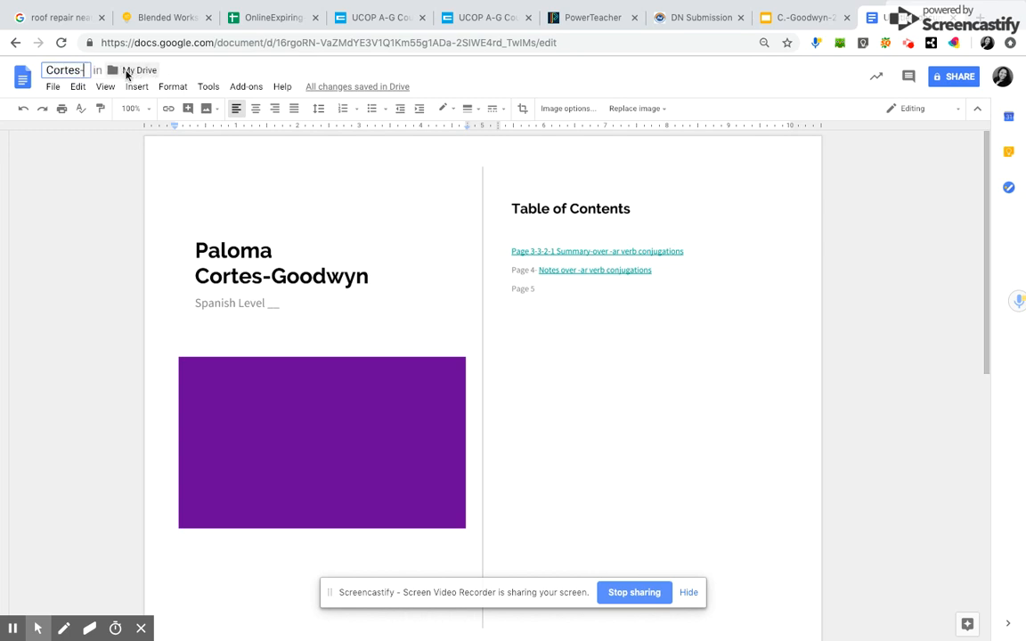
pyautogui.write('Godwy')
pyautogui.press('BackSpace')
pyautogui.press('BackSpace')
pyautogui.press('BackSpace')
pyautogui.write('odwyn Module ')
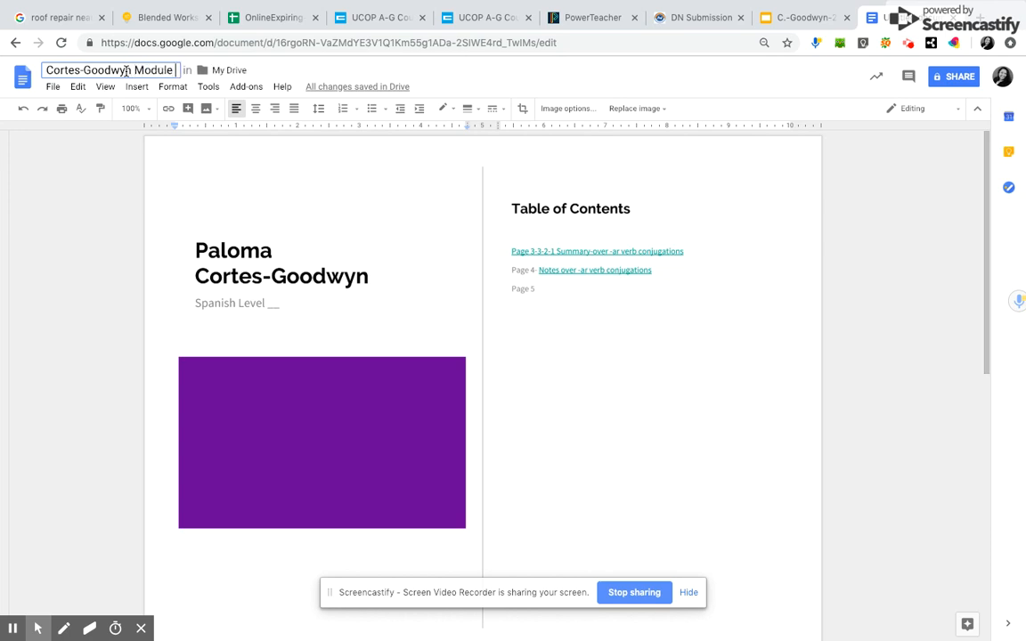
pyautogui.write('4')
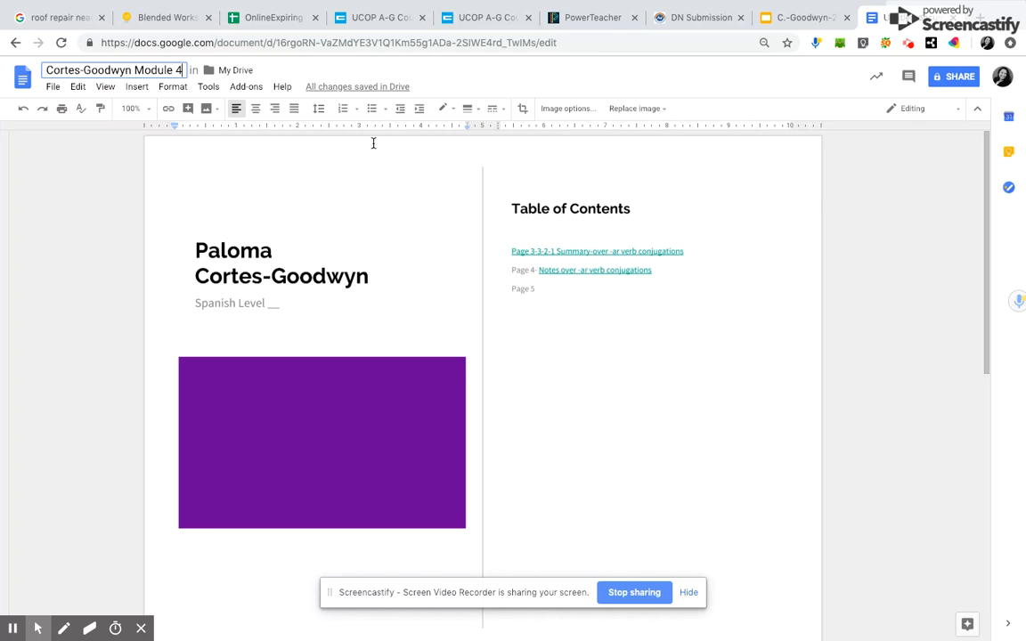
pyautogui.click(665, 316)
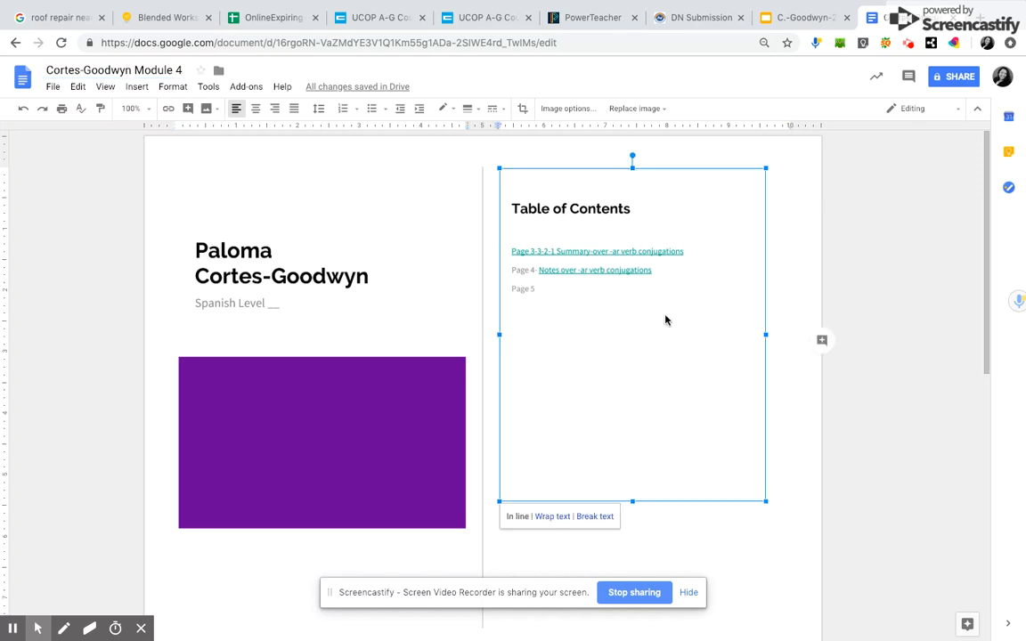